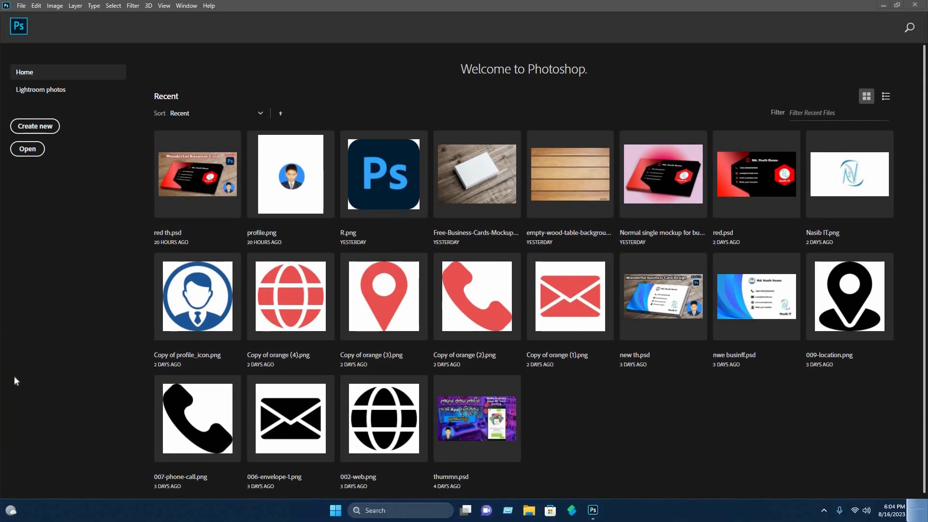
Create a new document 3.5 inches wide and 2 inches high at 300 resolution.
{"action": "left_click", "coordinate": [50, 128]}
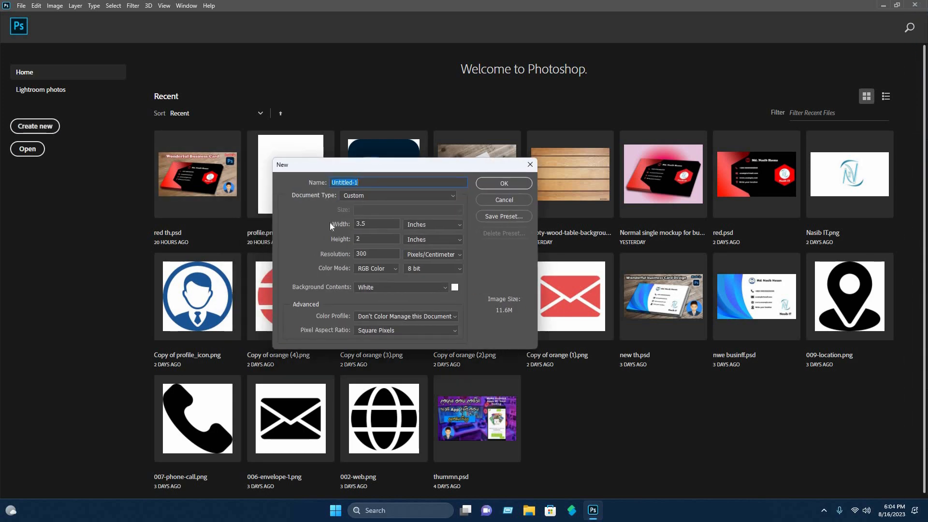
{"action": "key", "text": "Tab"}
{"action": "type", "text": "3.5"}
{"action": "key", "text": "Tab"}
{"action": "type", "text": "2"}
{"action": "left_click", "coordinate": [503, 184]}
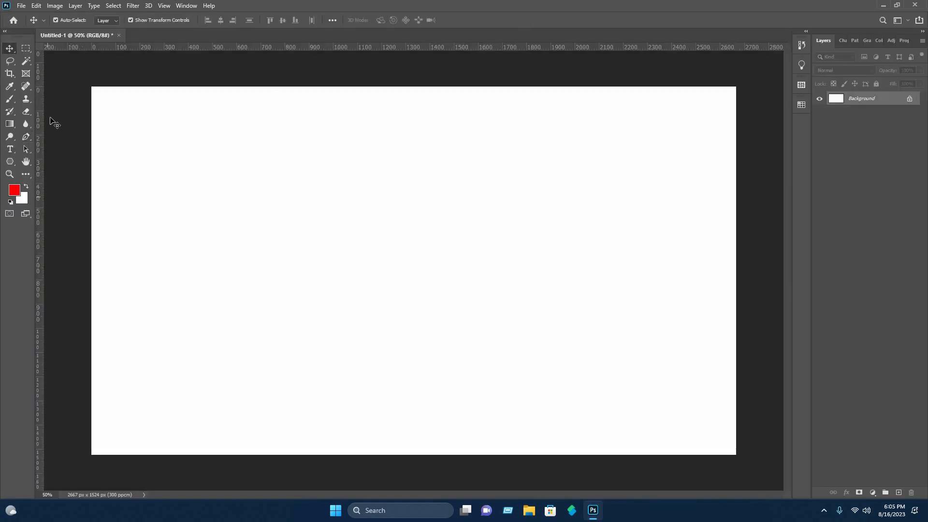
Draw a closed red shape with the Pen tool covering the card's upper-left triangle, with anchors outside the canvas edge.
{"action": "left_click", "coordinate": [24, 138]}
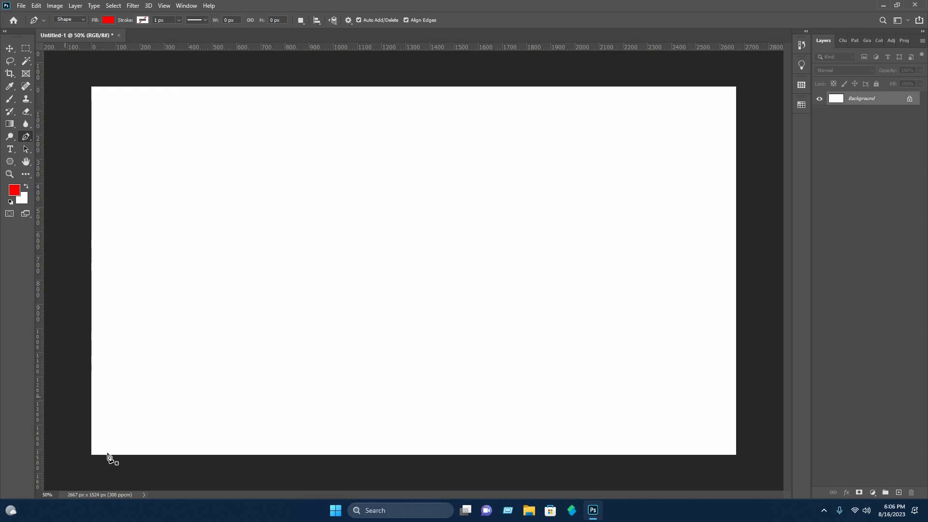
{"action": "left_click", "coordinate": [91, 456]}
{"action": "left_click", "coordinate": [59, 238]}
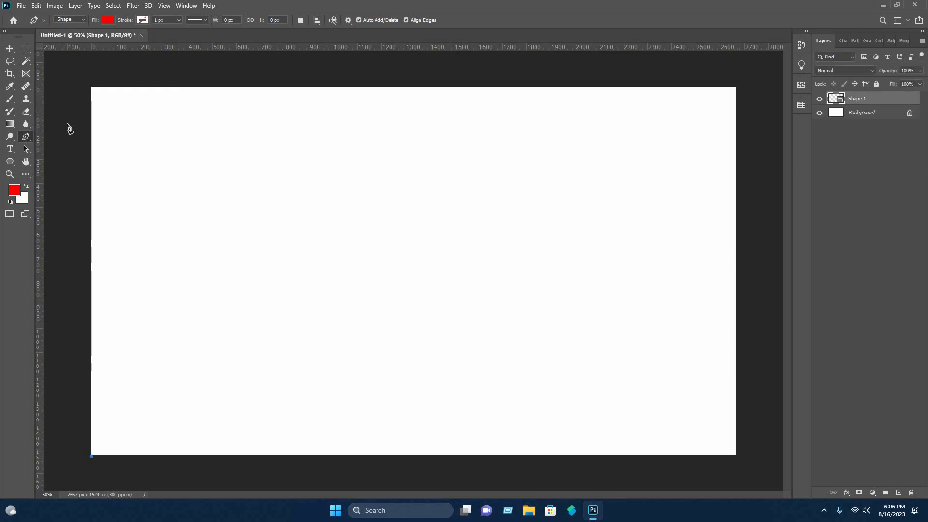
{"action": "left_click", "coordinate": [65, 62]}
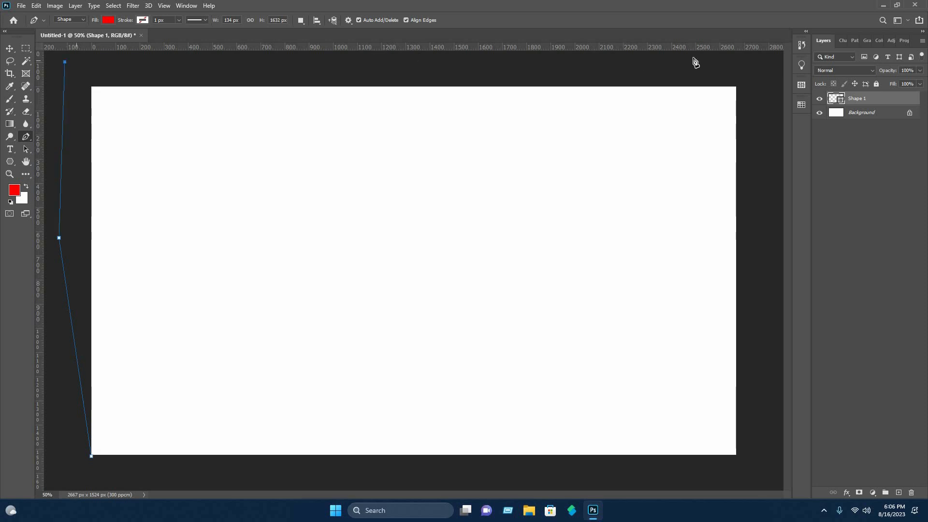
{"action": "left_click", "coordinate": [729, 65]}
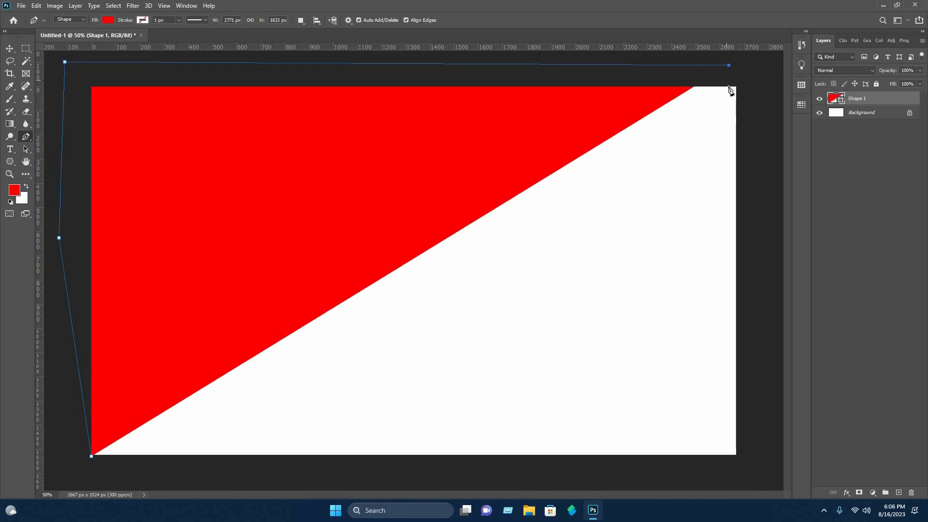
{"action": "left_click", "coordinate": [730, 88]}
{"action": "left_click", "coordinate": [92, 457]}
Bend the shape's diagonal edge into a concave curve running from the lower-left to the upper-right corner.
{"action": "key", "text": "ctrl+minus"}
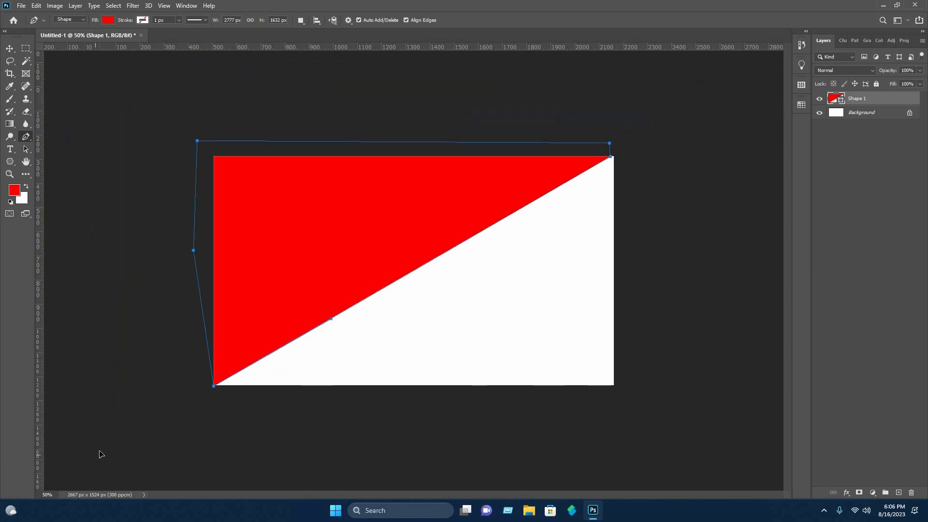
{"action": "left_click_drag", "start_coordinate": [100, 454], "coordinate": [147, 495]}
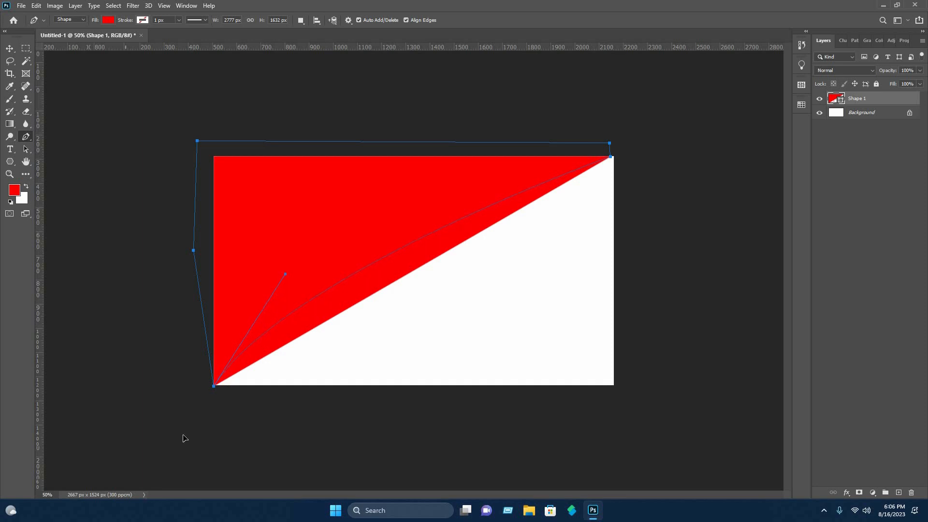
{"action": "left_click_drag", "start_coordinate": [184, 442], "coordinate": [177, 492]}
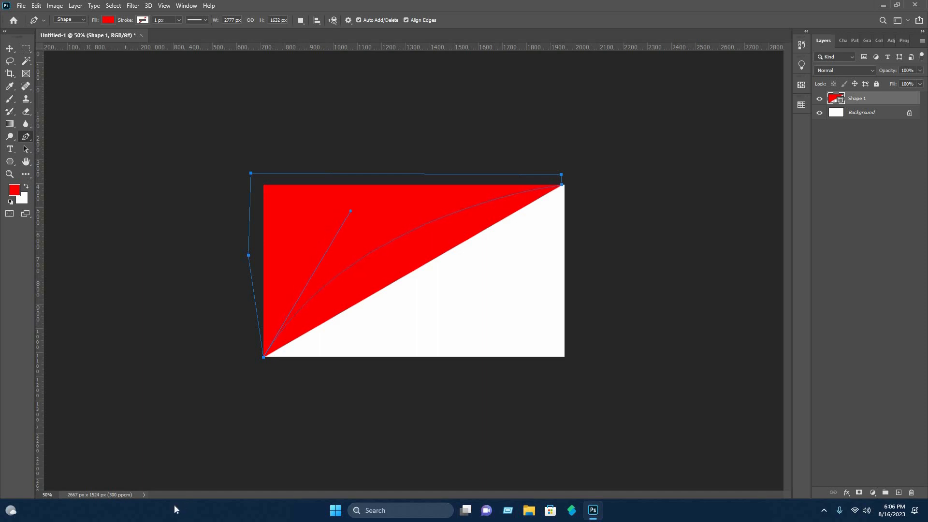
{"action": "left_click_drag", "start_coordinate": [174, 510], "coordinate": [175, 509]}
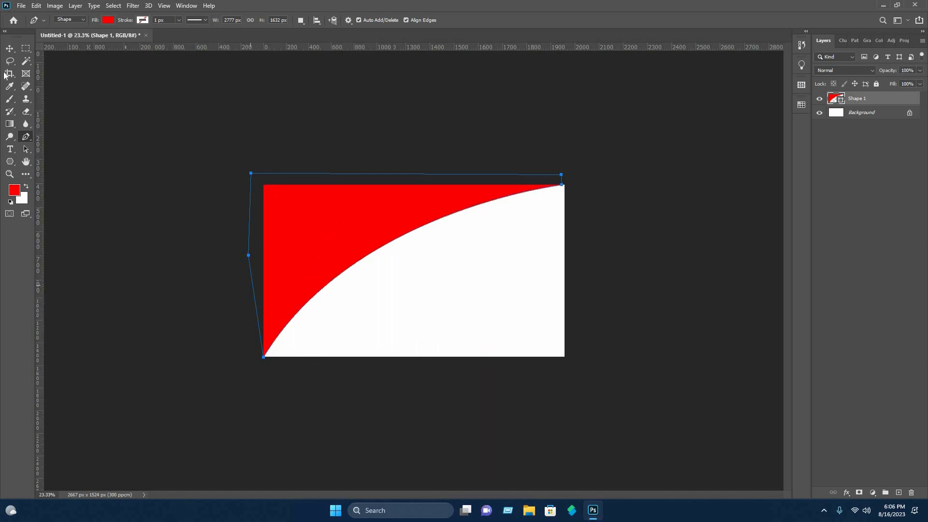
Duplicate the curved red shape twice, shifting each copy slightly up and left to form stacked bands.
{"action": "left_click", "coordinate": [9, 50]}
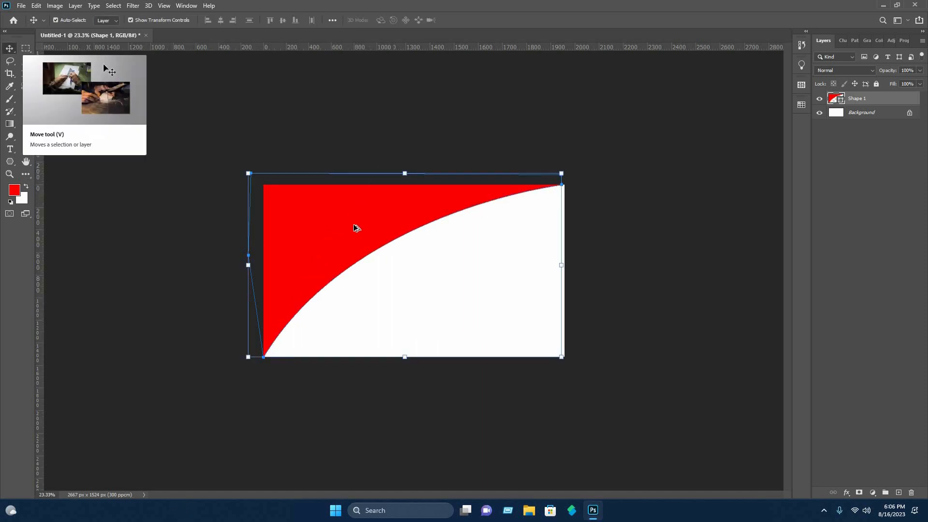
{"action": "key", "text": "ctrl+plus"}
{"action": "key", "text": "ctrl+plus"}
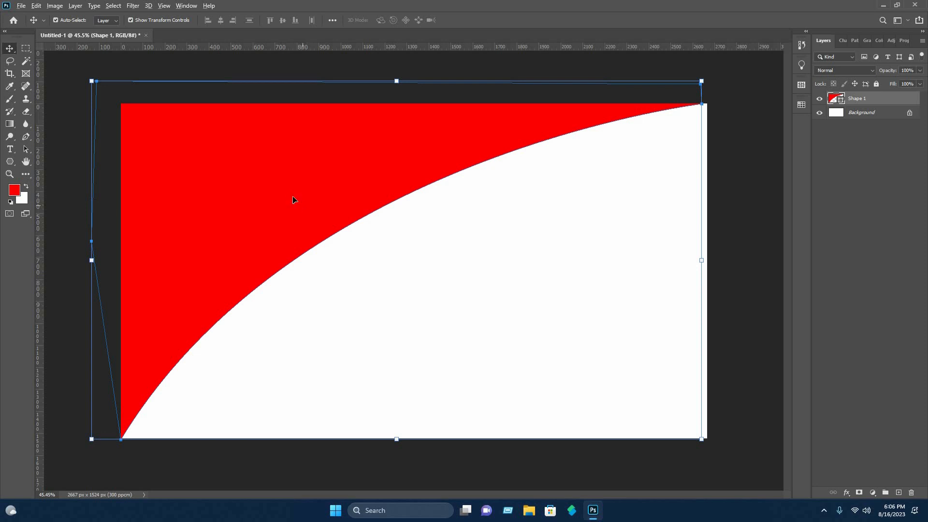
{"action": "mouse_move", "coordinate": [294, 199]}
{"action": "left_mouse_down", "text": "alt"}
{"action": "mouse_move", "coordinate": [299, 184]}
{"action": "mouse_move", "coordinate": [290, 200]}
{"action": "left_mouse_up", "text": "alt"}
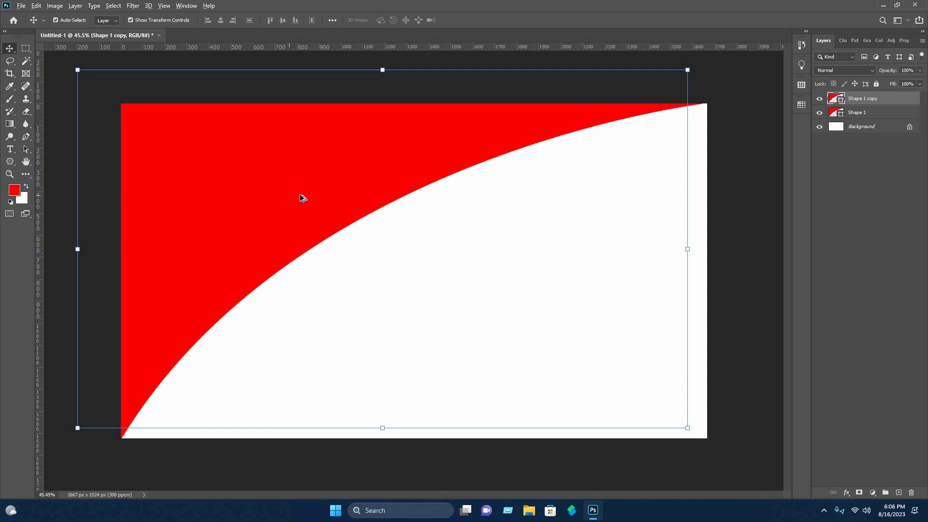
{"action": "left_click_drag", "start_coordinate": [296, 195], "coordinate": [279, 181]}
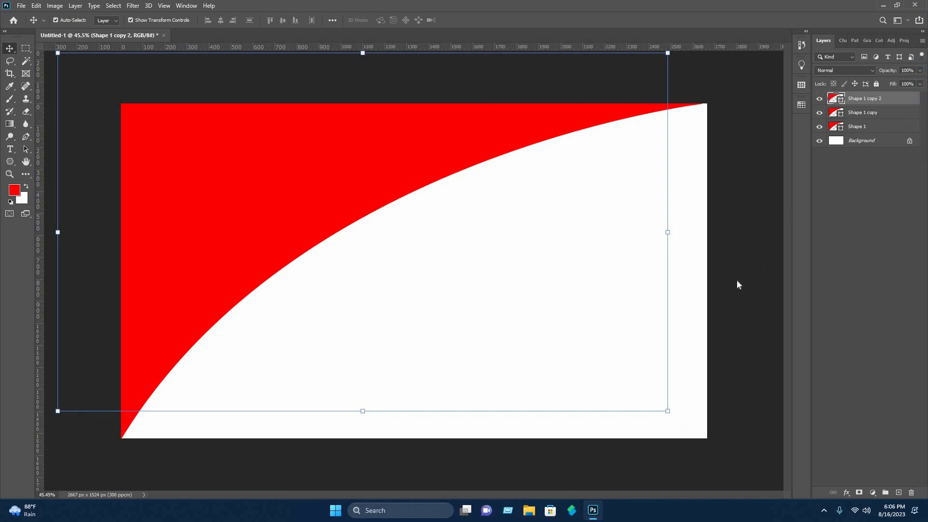
Set the top copy's fill colour to blue 3000ff.
{"action": "left_click", "coordinate": [720, 260]}
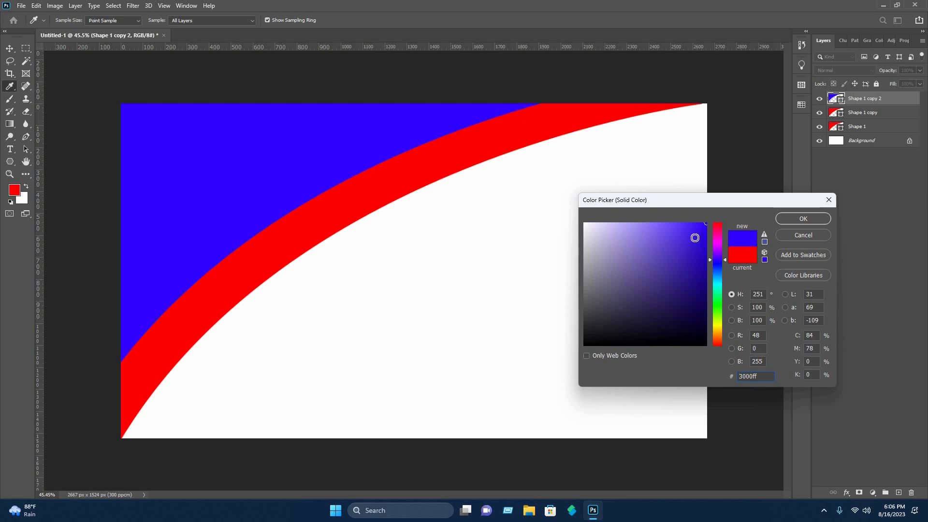
{"action": "left_click", "coordinate": [805, 218]}
Set the middle copy's fill colour to green 2aff00.
{"action": "key", "text": "v"}
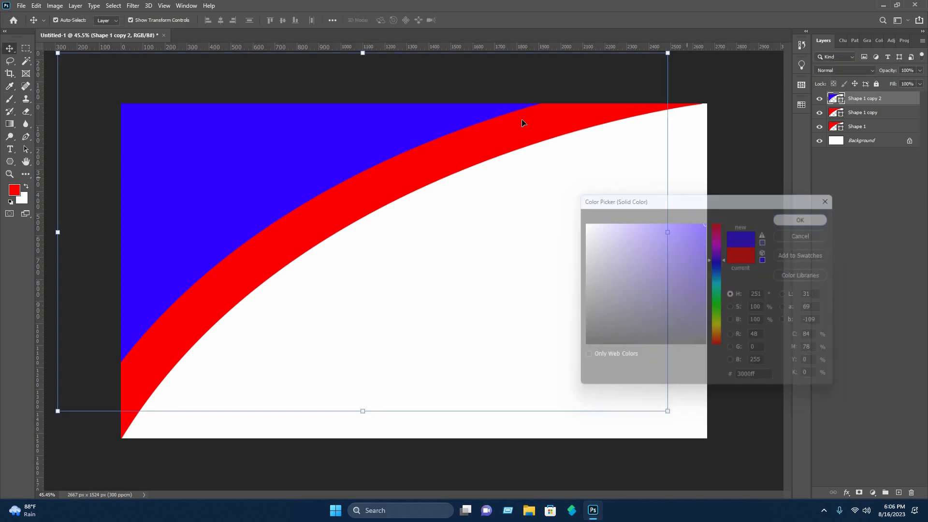
{"action": "left_click", "coordinate": [526, 124]}
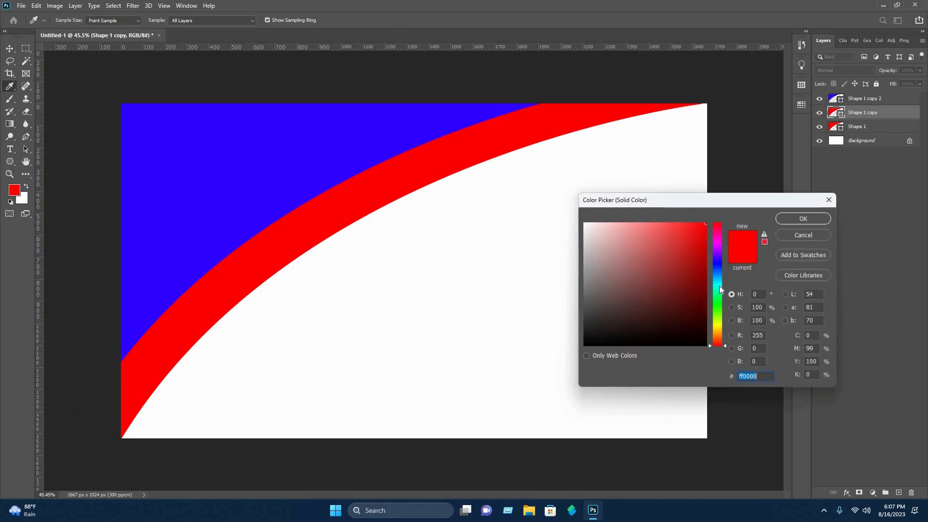
{"action": "left_click", "coordinate": [718, 308]}
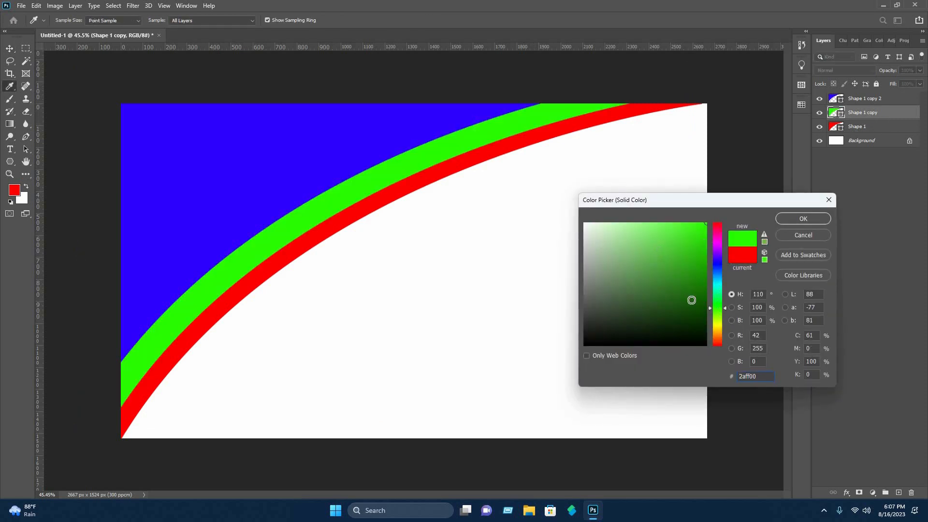
{"action": "left_click", "coordinate": [796, 218]}
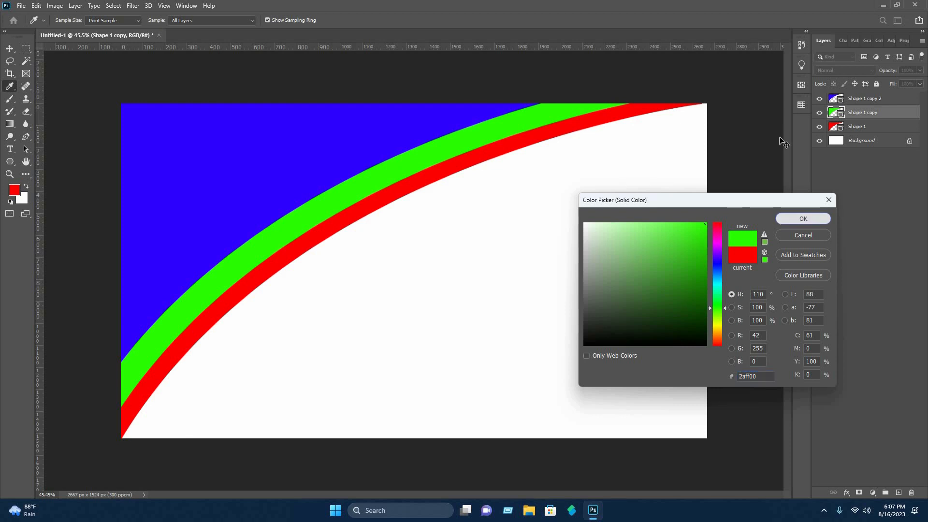
Duplicate the blue band and shift the new copy up and left above it.
{"action": "left_click", "coordinate": [304, 131]}
{"action": "left_click", "coordinate": [225, 139]}
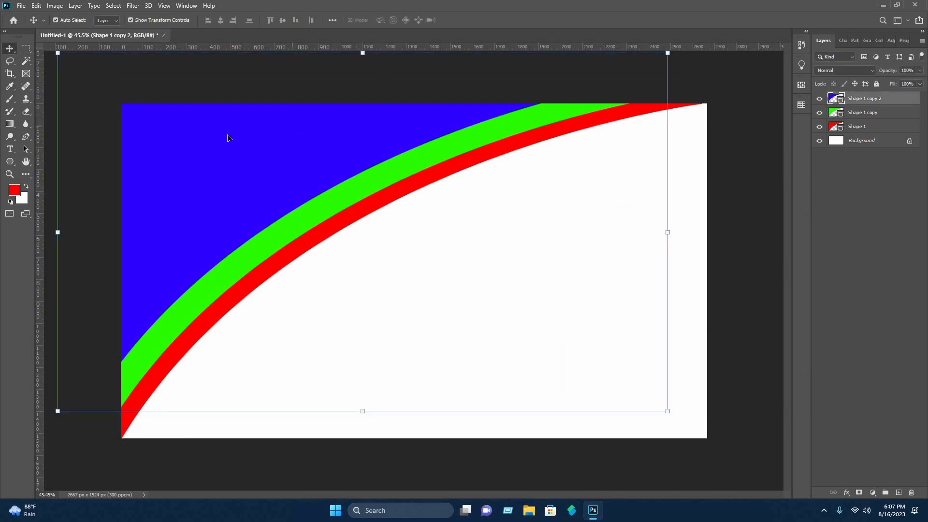
{"action": "left_click_drag", "start_coordinate": [220, 180], "coordinate": [207, 124]}
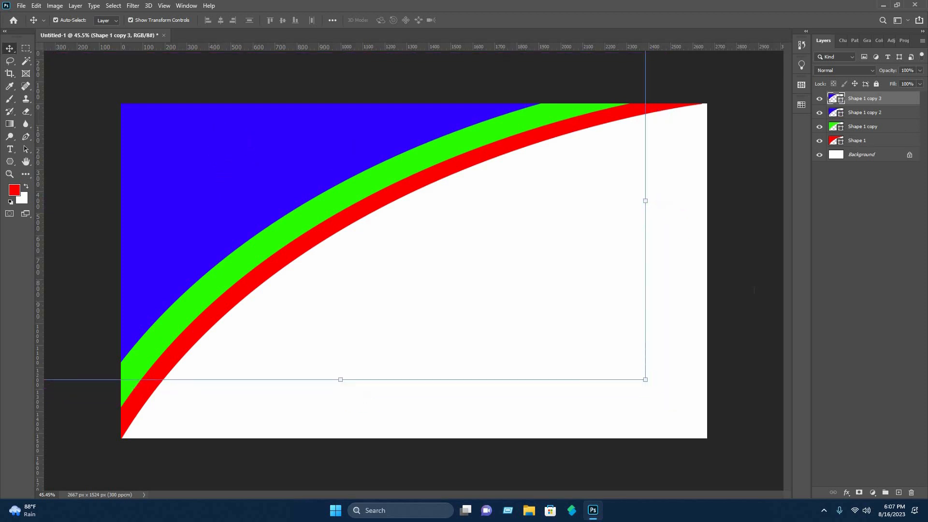
Set the newest copy's fill colour to cyan 00eaff.
{"action": "double_click", "coordinate": [836, 98]}
{"action": "left_click", "coordinate": [720, 284]}
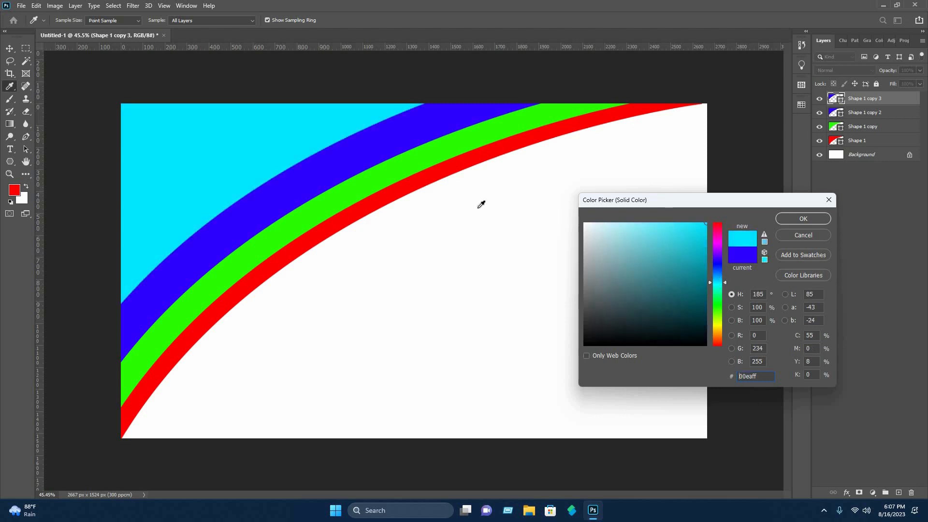
{"action": "left_click", "coordinate": [802, 218]}
{"action": "left_click", "coordinate": [469, 257]}
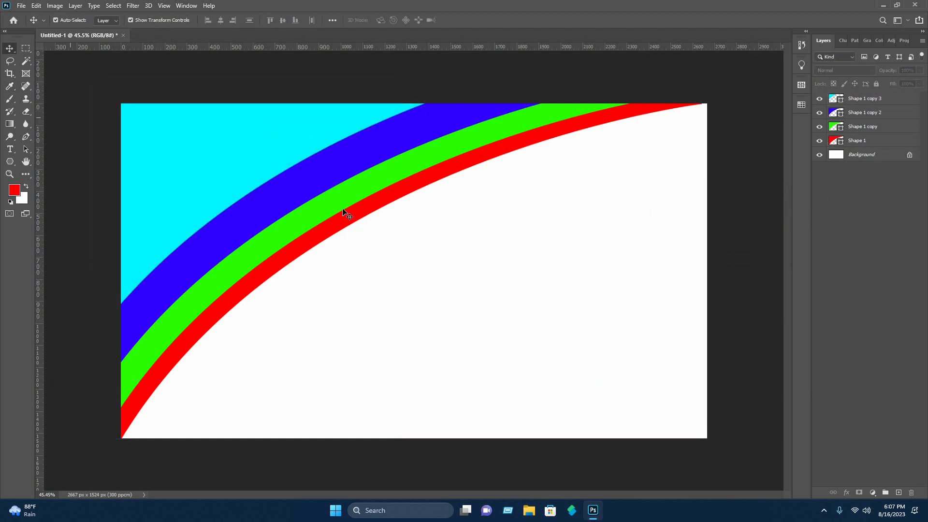
Open the layer style of the bottom red band and add a Gradient Overlay.
{"action": "left_click", "coordinate": [859, 141]}
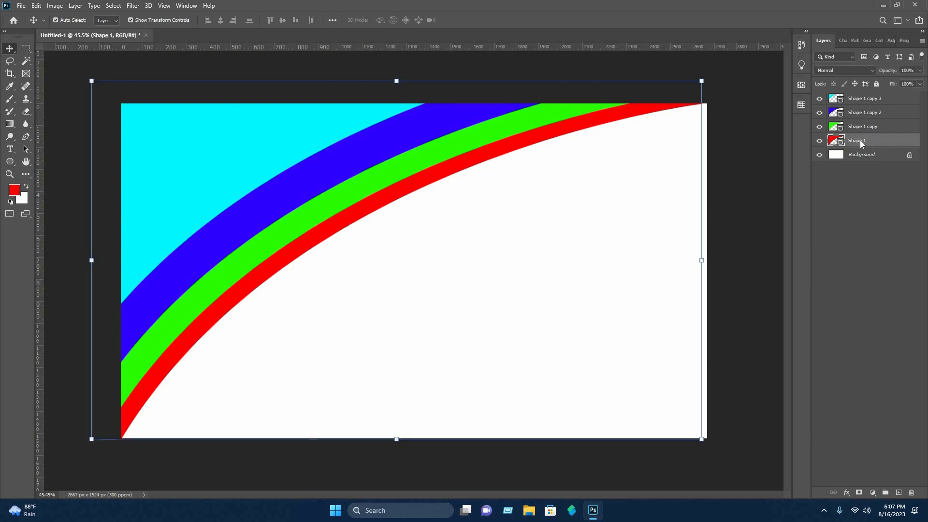
{"action": "right_click", "coordinate": [860, 141]}
{"action": "left_click", "coordinate": [769, 103]}
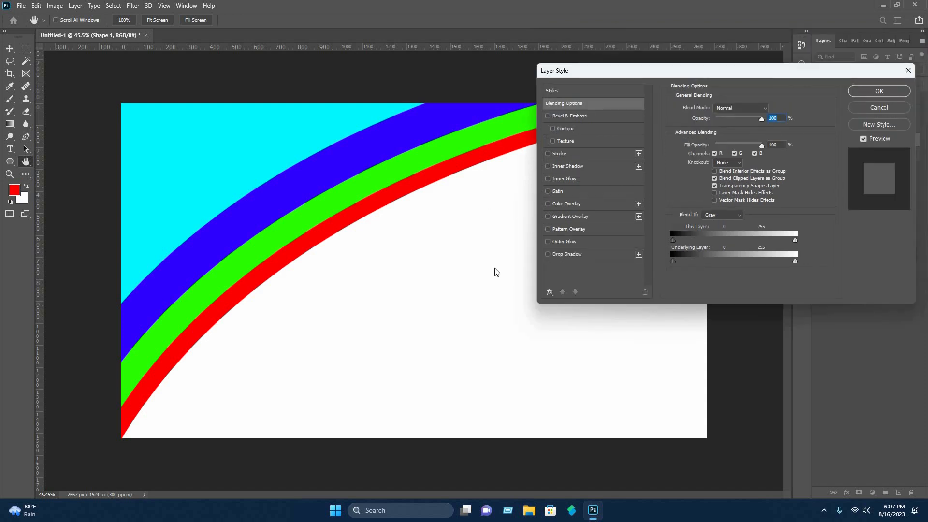
{"action": "left_click", "coordinate": [490, 353]}
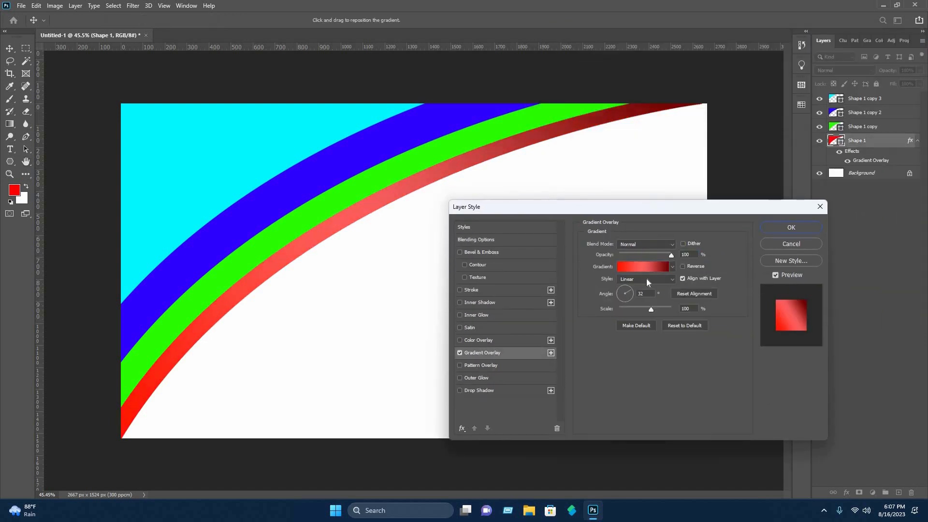
Add a Drop Shadow to the red band with distance 8 px and size 46 px, and apply the style.
{"action": "left_click", "coordinate": [460, 390]}
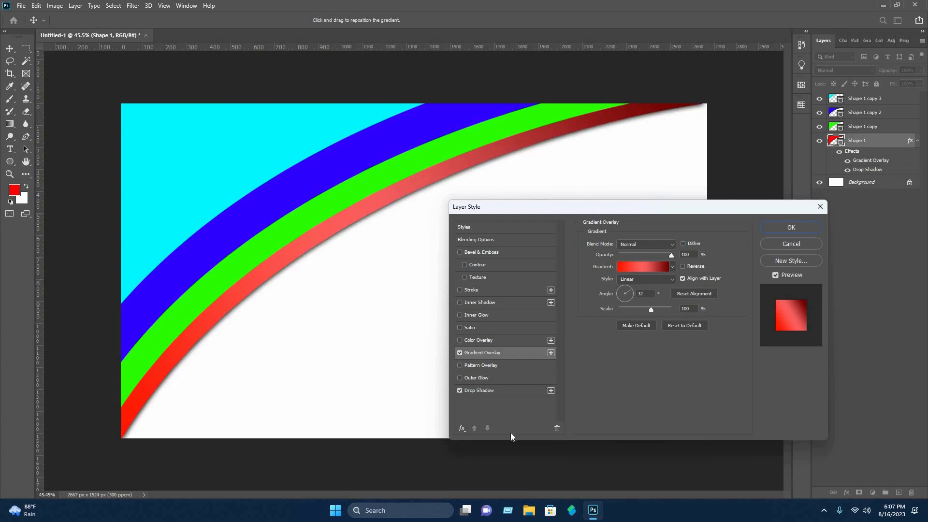
{"action": "left_click", "coordinate": [496, 391]}
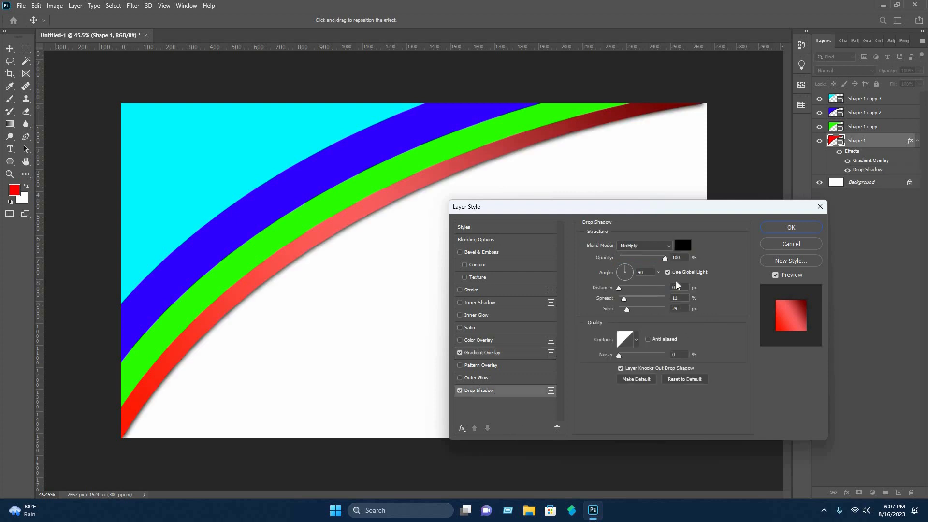
{"action": "left_click_drag", "start_coordinate": [627, 310], "coordinate": [630, 314]}
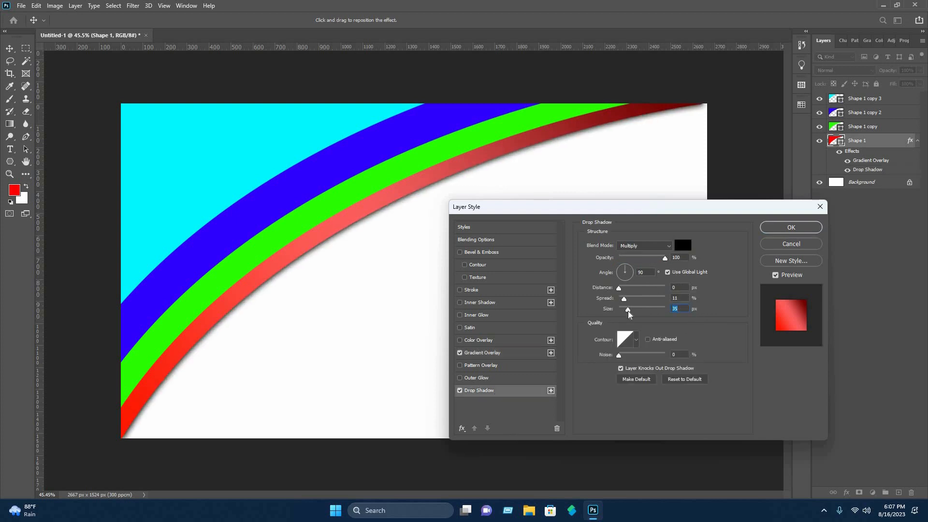
{"action": "key", "text": "ctrl+z"}
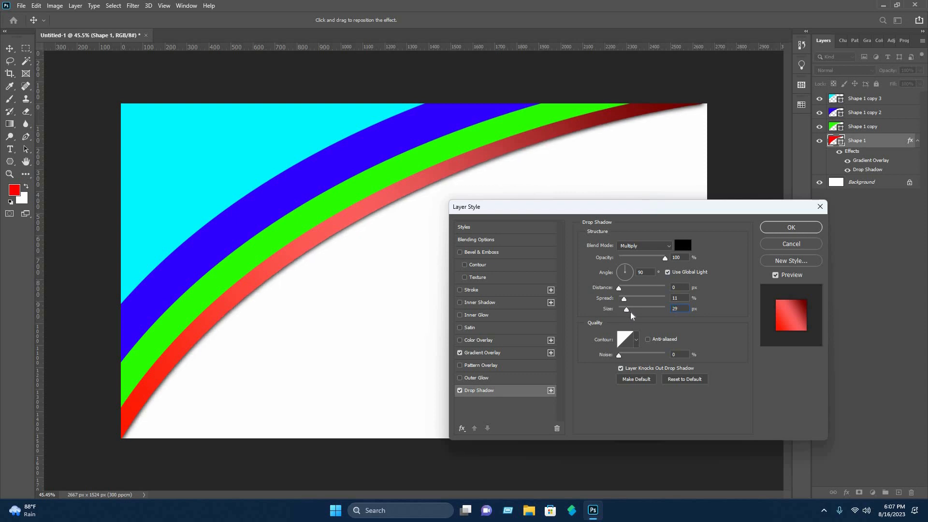
{"action": "left_click_drag", "start_coordinate": [627, 310], "coordinate": [631, 311]}
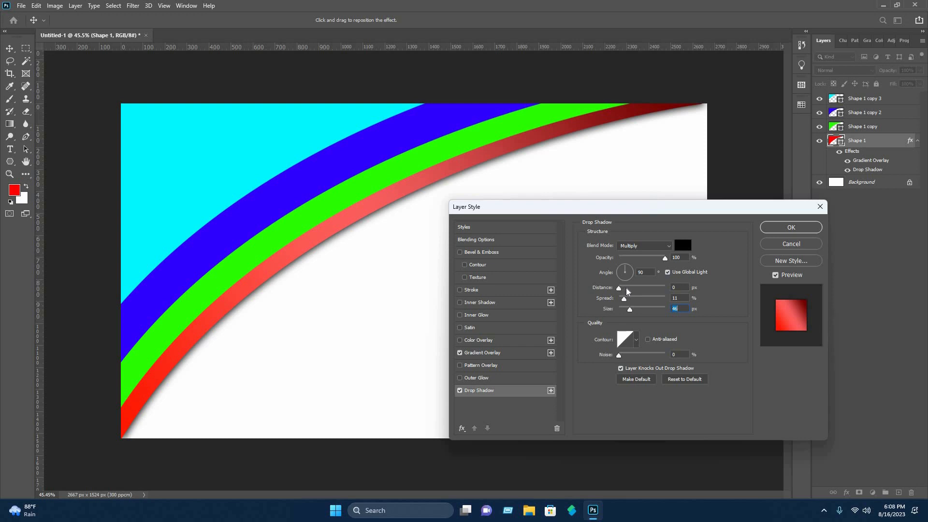
{"action": "left_click_drag", "start_coordinate": [628, 291], "coordinate": [623, 292]}
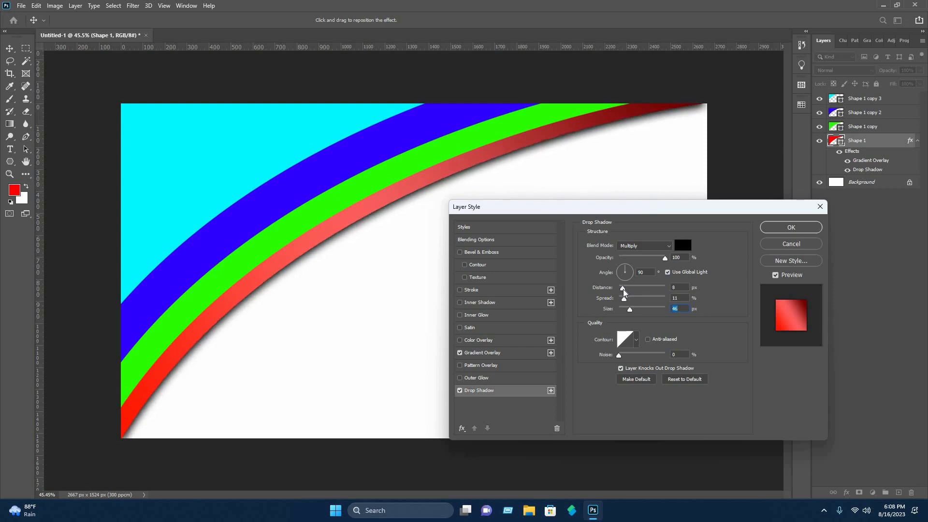
{"action": "left_click", "coordinate": [789, 224]}
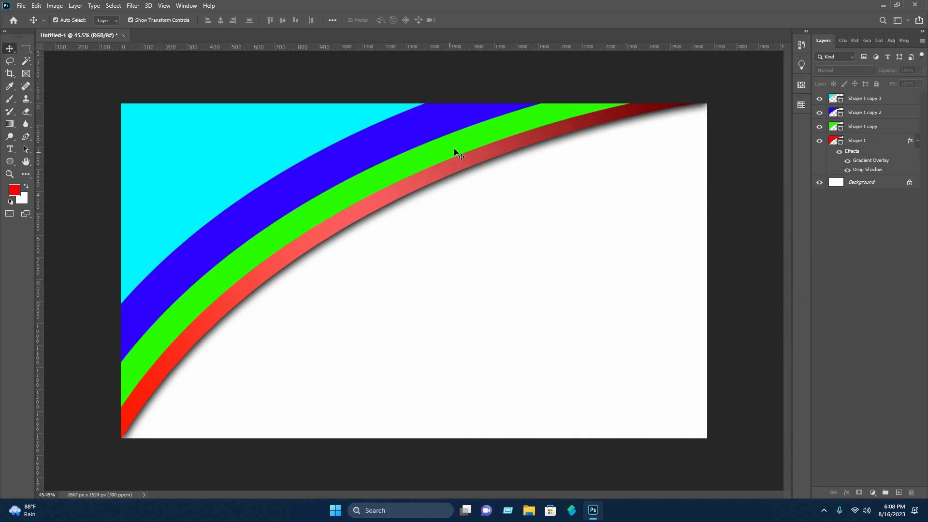
Add Gradient Overlay and Drop Shadow layer styles to the green band and apply them.
{"action": "left_click", "coordinate": [864, 128]}
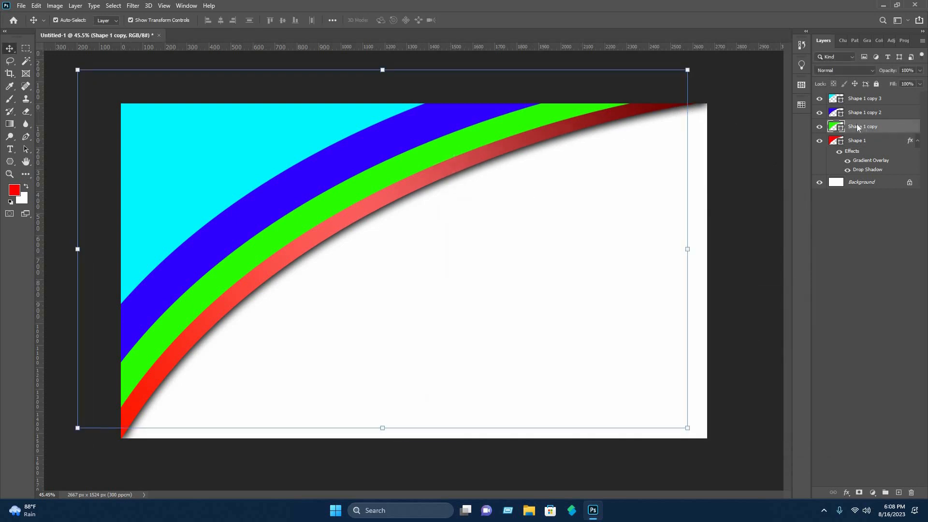
{"action": "right_click", "coordinate": [858, 127]}
{"action": "left_click", "coordinate": [649, 285]}
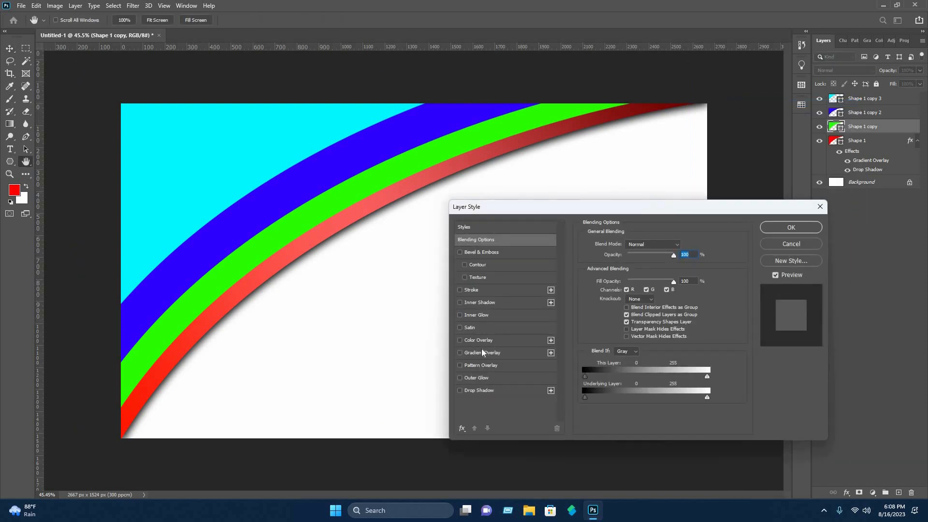
{"action": "left_click", "coordinate": [482, 352]}
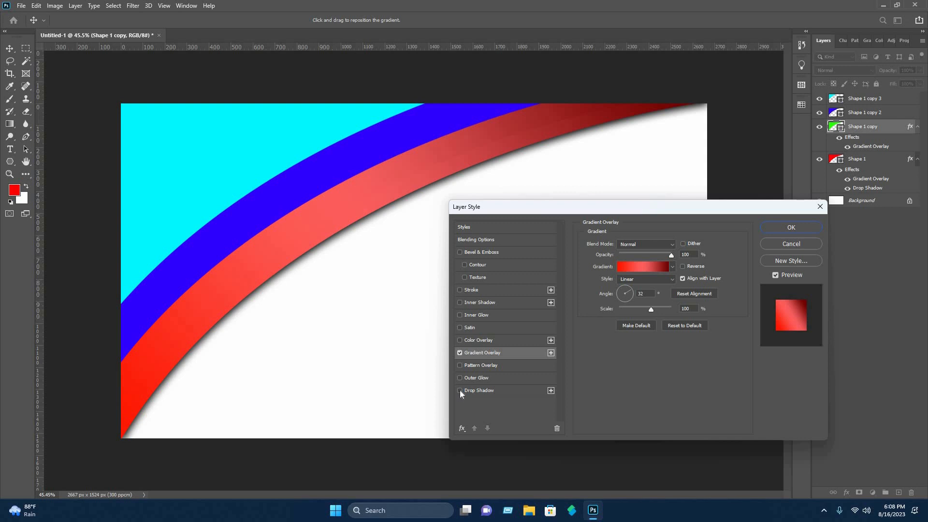
{"action": "left_click", "coordinate": [460, 390]}
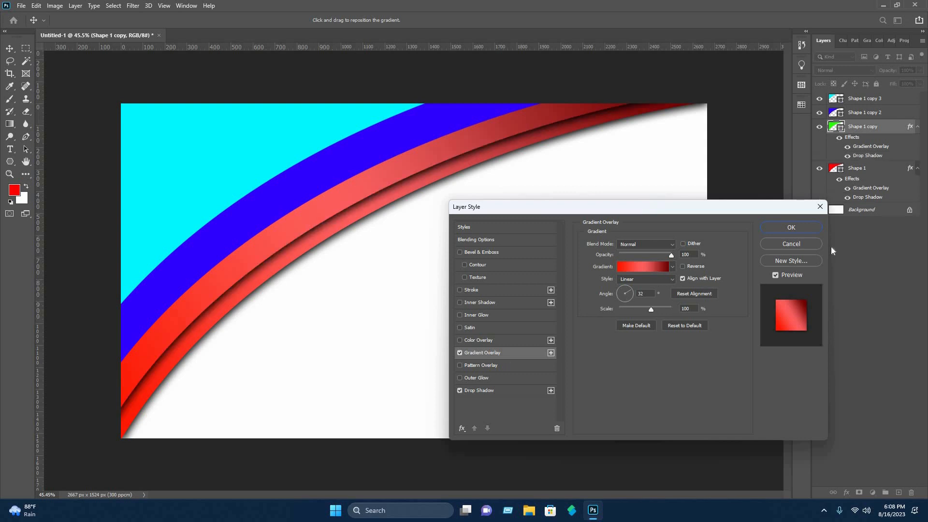
{"action": "key", "text": "Return"}
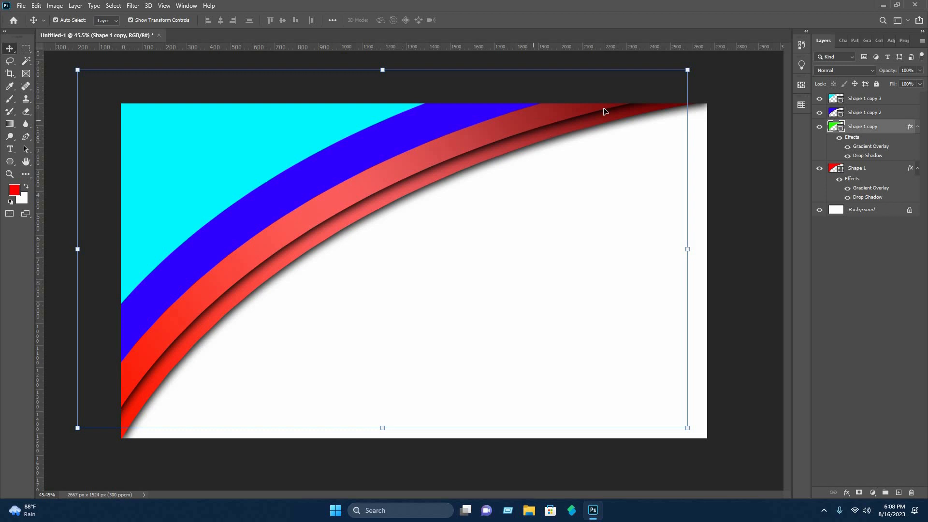
Copy the green band's layer style.
{"action": "right_click", "coordinate": [869, 134]}
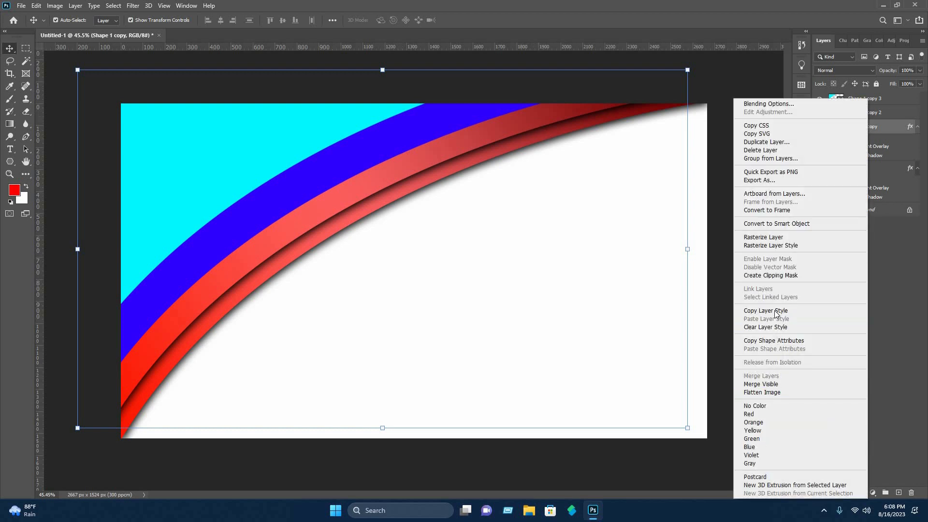
{"action": "left_click", "coordinate": [466, 128]}
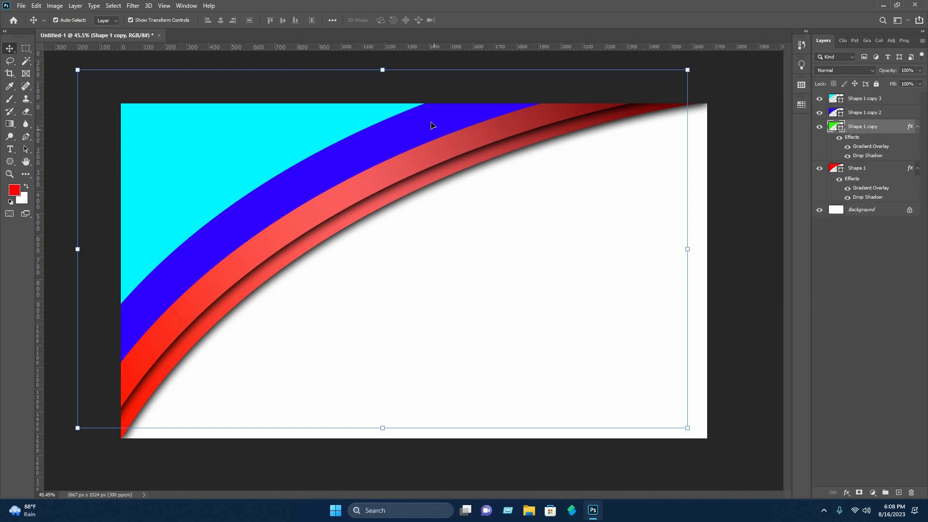
Paste the copied layer style onto the blue band.
{"action": "left_click", "coordinate": [886, 114]}
{"action": "right_click", "coordinate": [886, 114]}
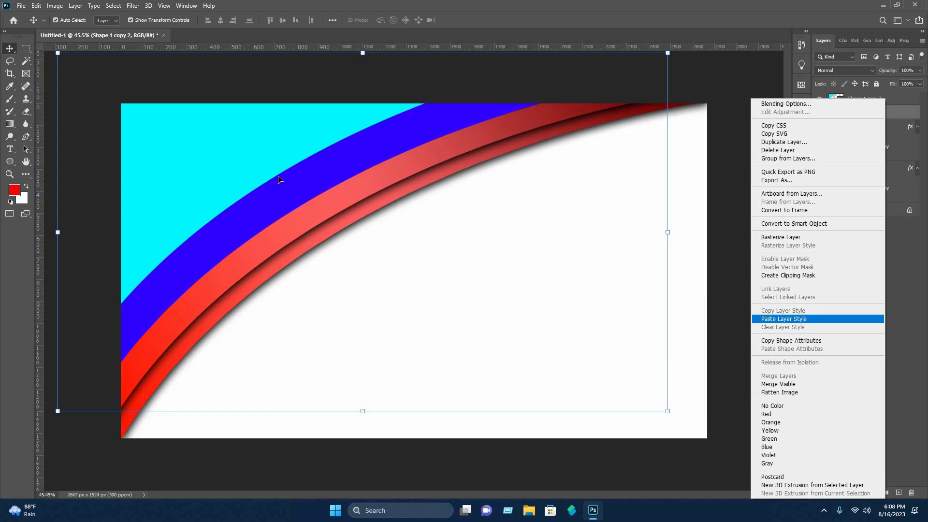
{"action": "key", "text": "Return"}
Paste the copied layer style onto the top cyan band.
{"action": "left_click", "coordinate": [228, 146]}
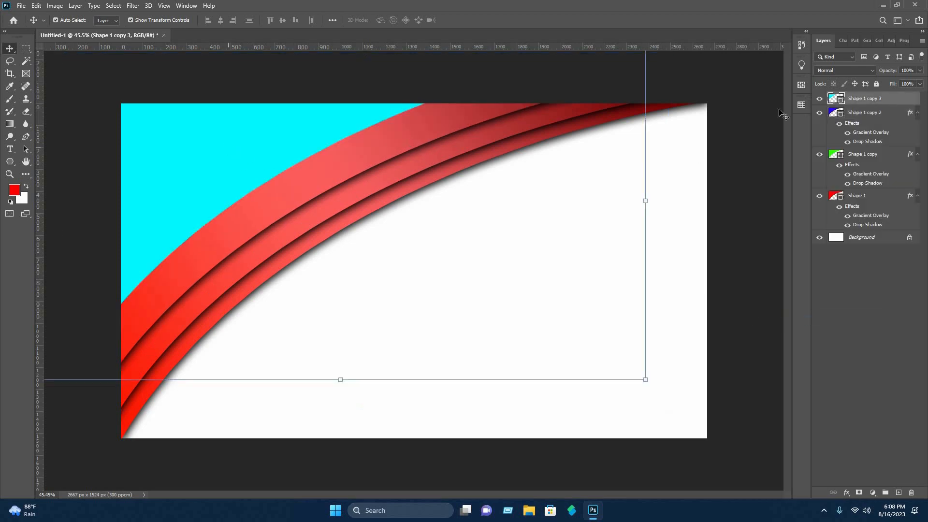
{"action": "right_click", "coordinate": [857, 98]}
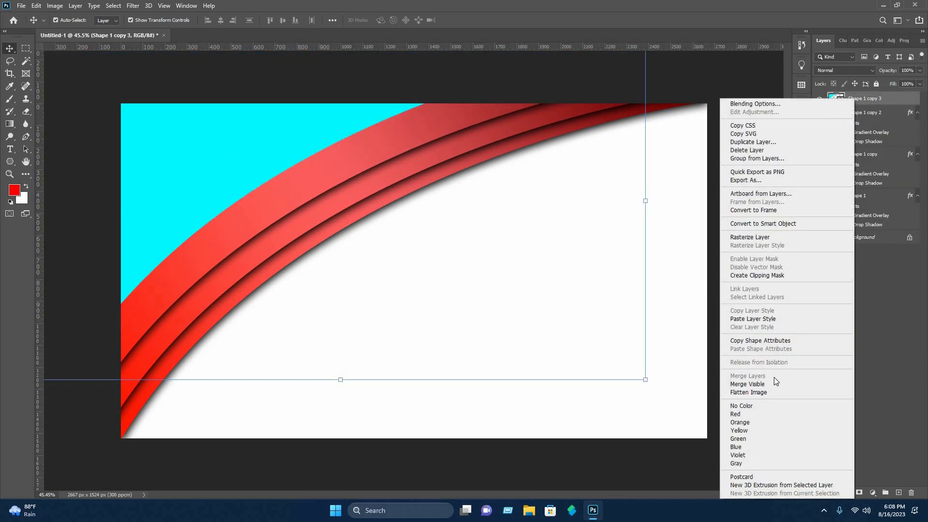
{"action": "left_click", "coordinate": [753, 319]}
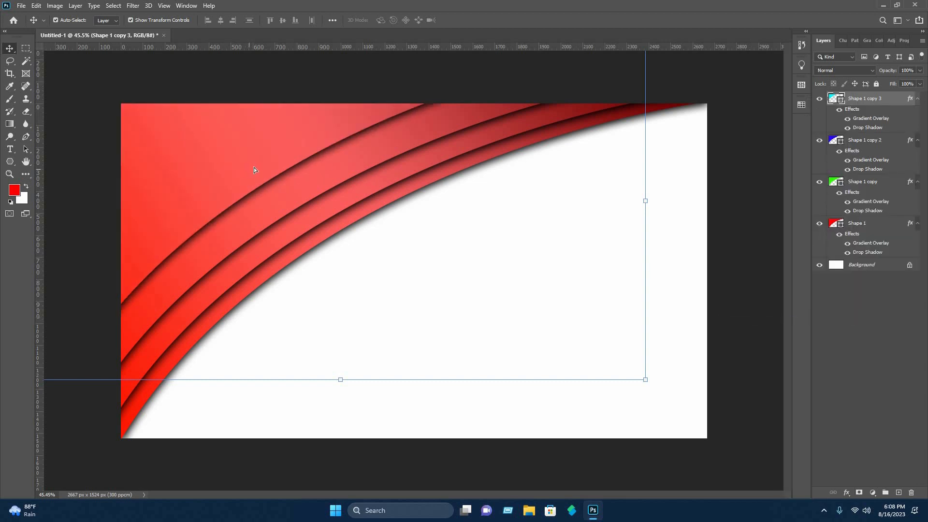
Nudge the top band slightly down and to the right, then deselect it.
{"action": "left_click_drag", "start_coordinate": [301, 136], "coordinate": [307, 146]}
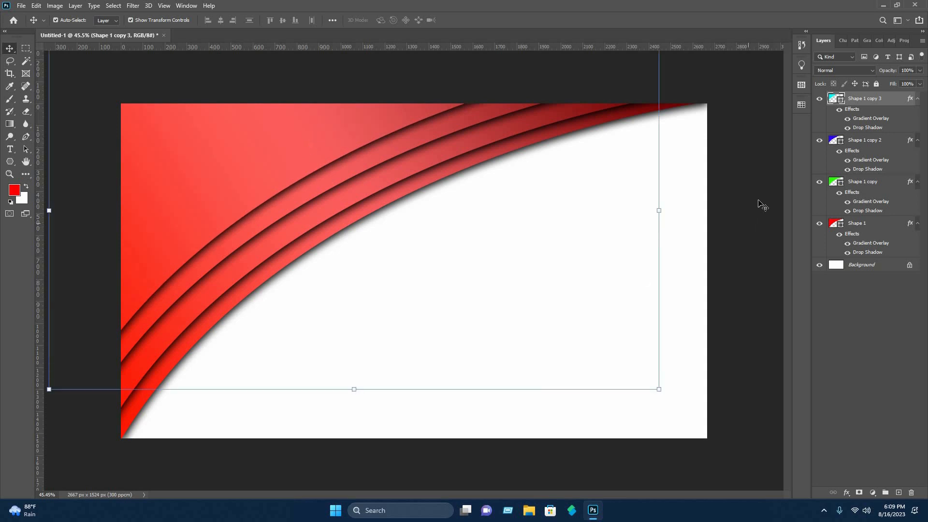
{"action": "left_click", "coordinate": [765, 206]}
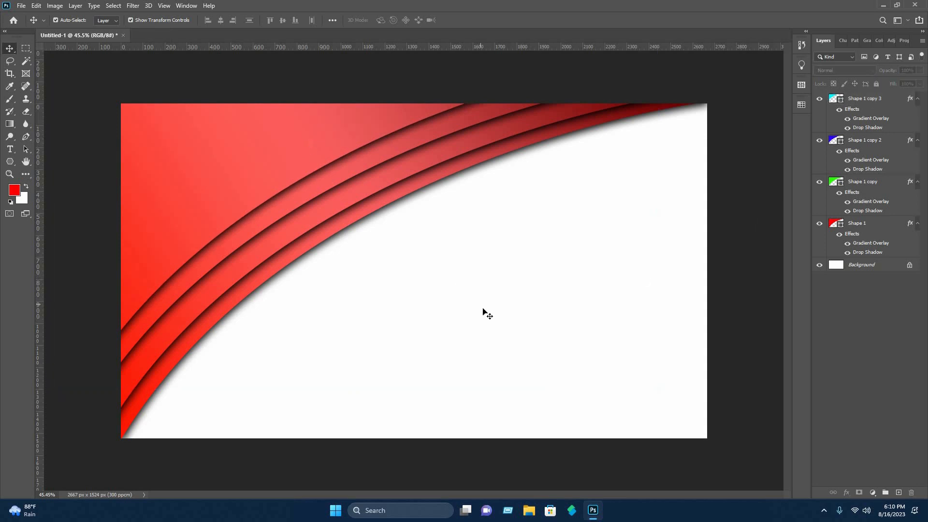
Select all four bands and duplicate them, moving the copies down and right.
{"action": "left_click_drag", "start_coordinate": [483, 311], "coordinate": [137, 93]}
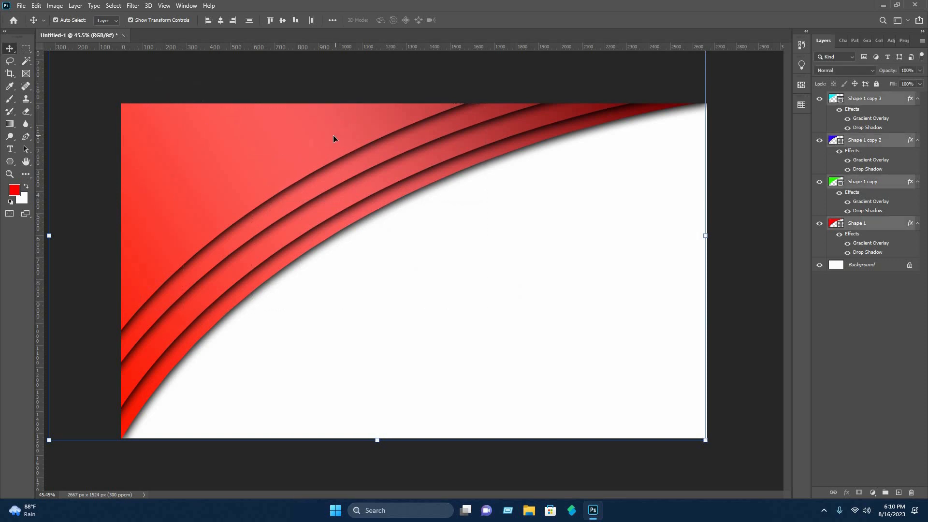
{"action": "left_click_drag", "start_coordinate": [343, 166], "coordinate": [577, 259]}
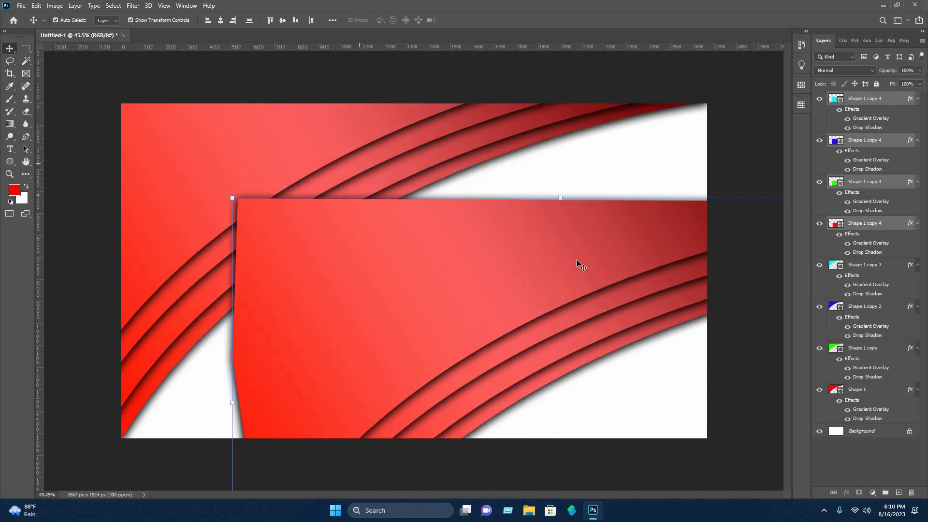
Free-transform the duplicated bands and flip them vertically and horizontally.
{"action": "scroll", "coordinate": [583, 253], "scroll_direction": "down", "scroll_amount": 5}
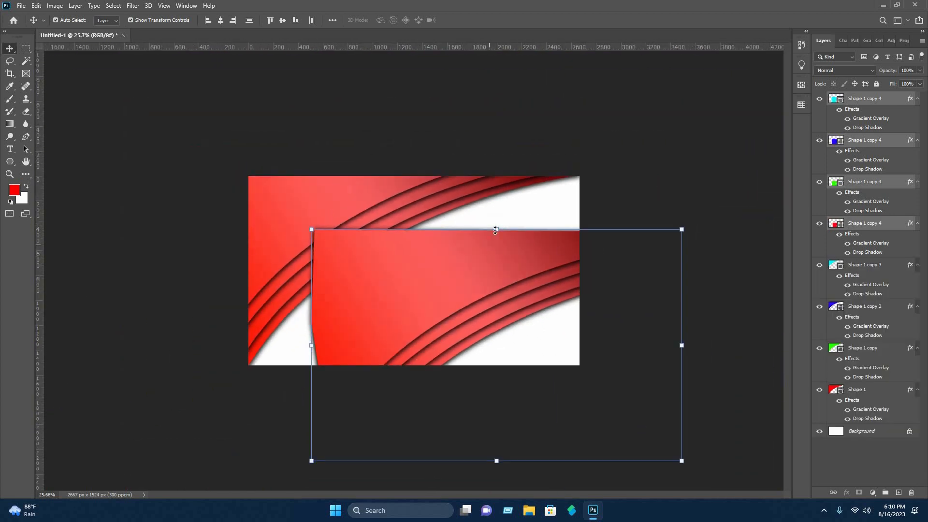
{"action": "key", "text": "ctrl+t"}
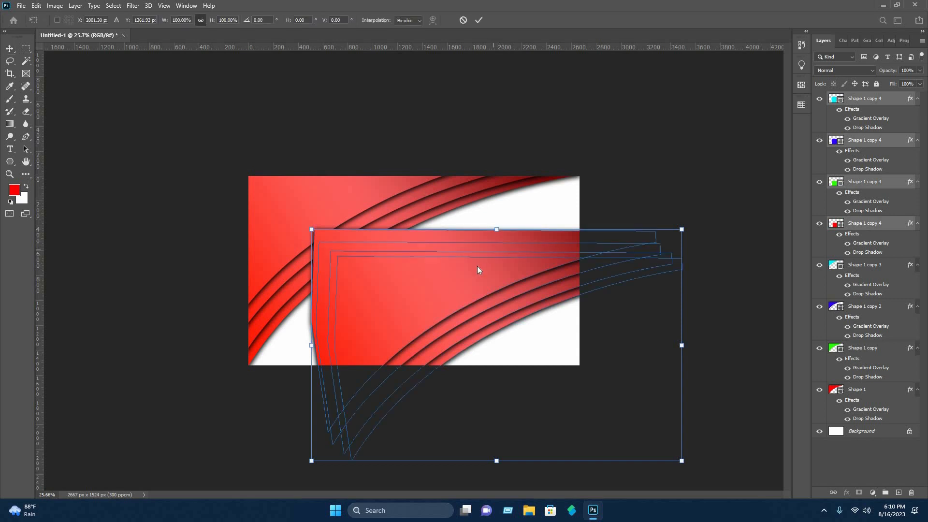
{"action": "right_click", "coordinate": [439, 298]}
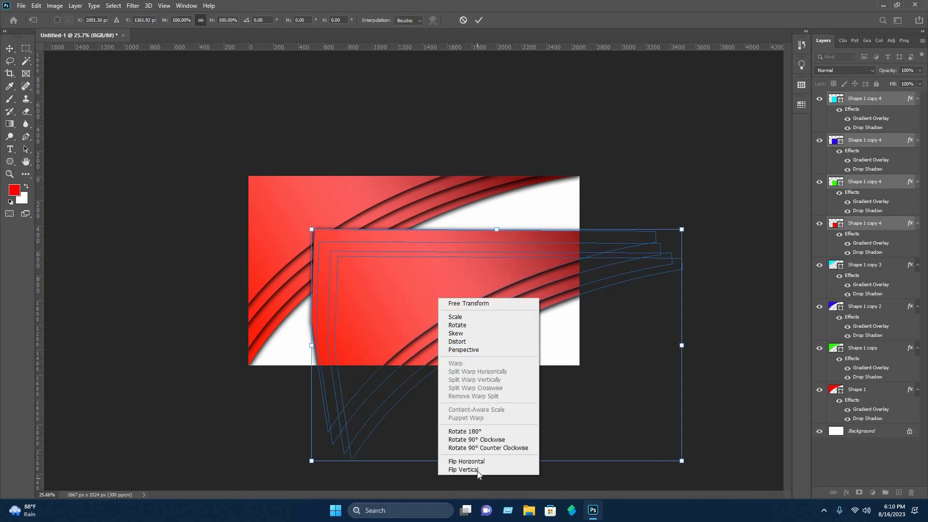
{"action": "left_click", "coordinate": [467, 469]}
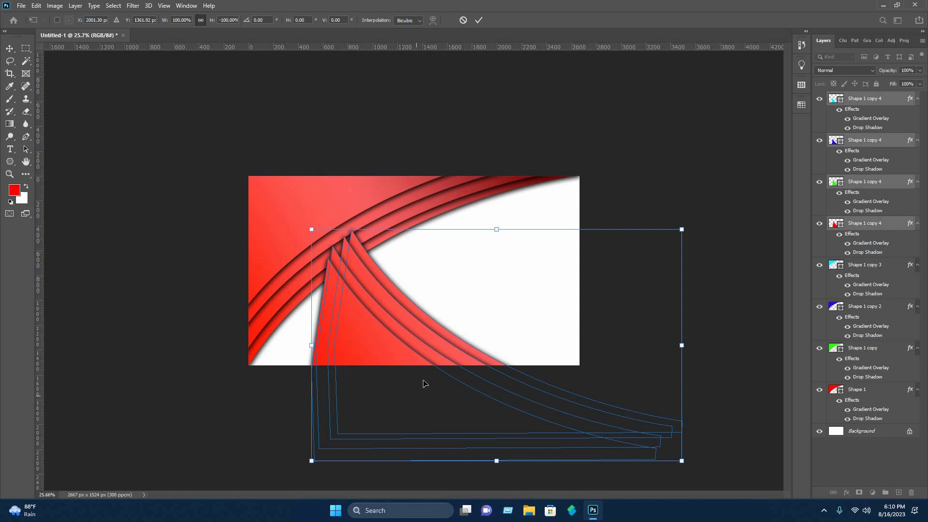
{"action": "right_click", "coordinate": [375, 353]}
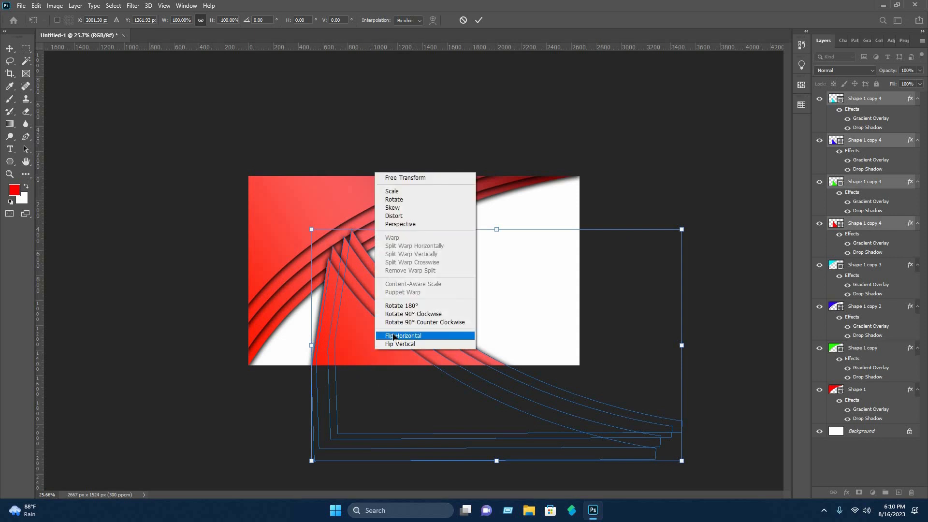
{"action": "left_click", "coordinate": [418, 338]}
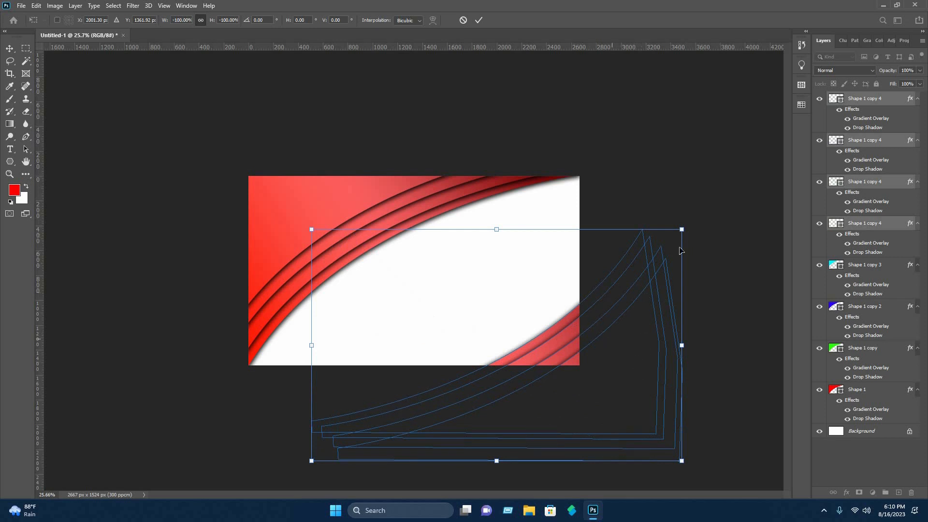
Scale the flipped copies to about 46%, tilt them slightly, fit them into the card's lower-right corner, and commit.
{"action": "left_click_drag", "start_coordinate": [682, 229], "coordinate": [486, 349]}
{"action": "left_click_drag", "start_coordinate": [445, 427], "coordinate": [588, 356]}
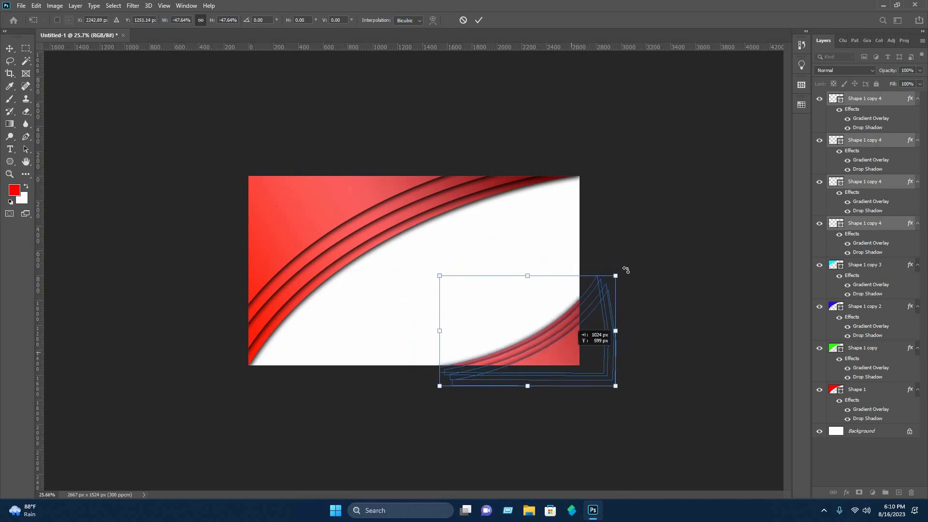
{"action": "left_click_drag", "start_coordinate": [615, 277], "coordinate": [606, 288]}
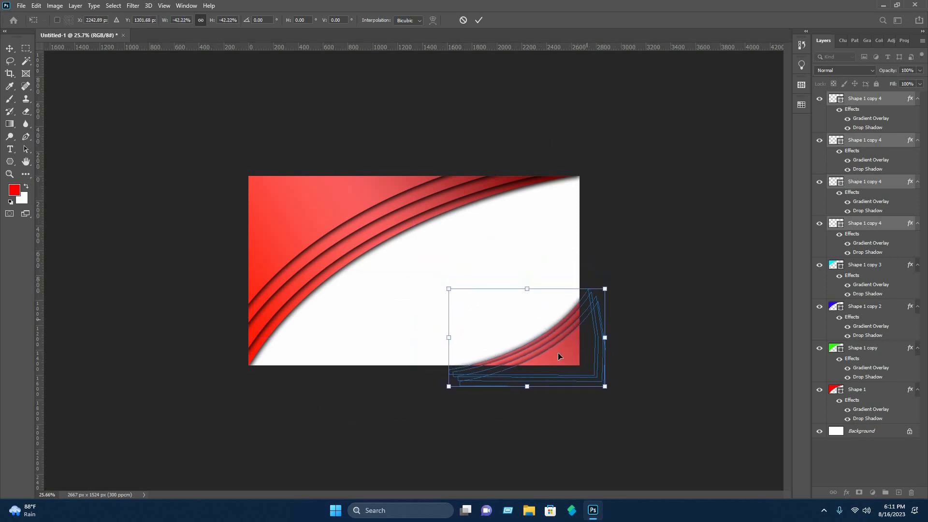
{"action": "left_click_drag", "start_coordinate": [559, 359], "coordinate": [557, 365]}
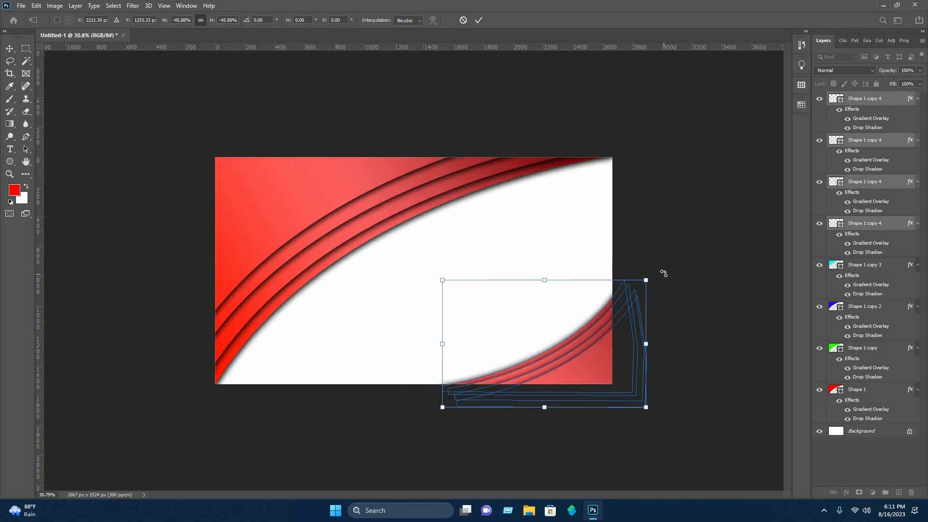
{"action": "left_click_drag", "start_coordinate": [664, 273], "coordinate": [648, 253]}
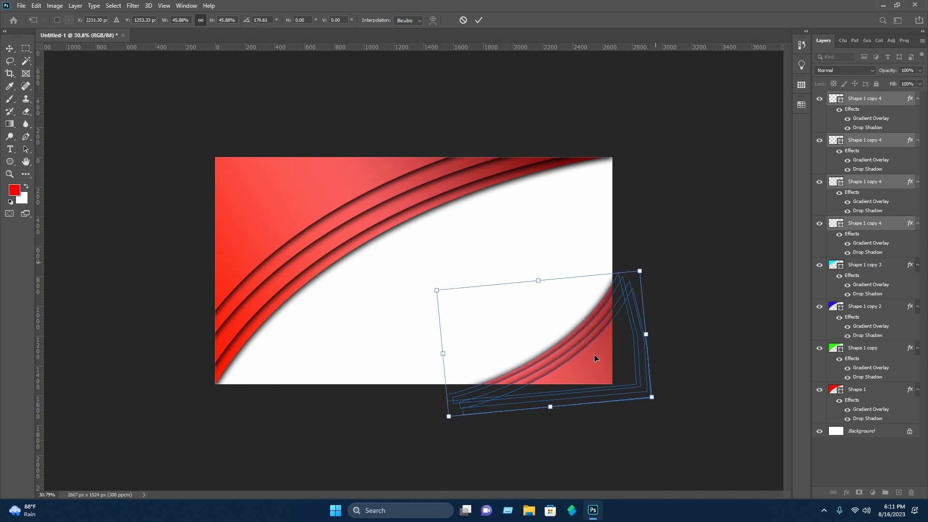
{"action": "left_click_drag", "start_coordinate": [595, 360], "coordinate": [596, 352]}
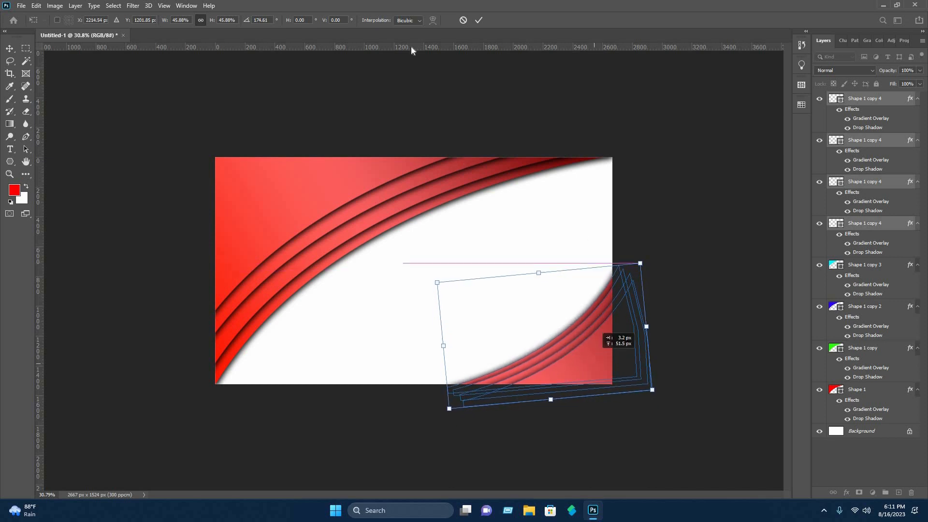
{"action": "key", "text": "Return"}
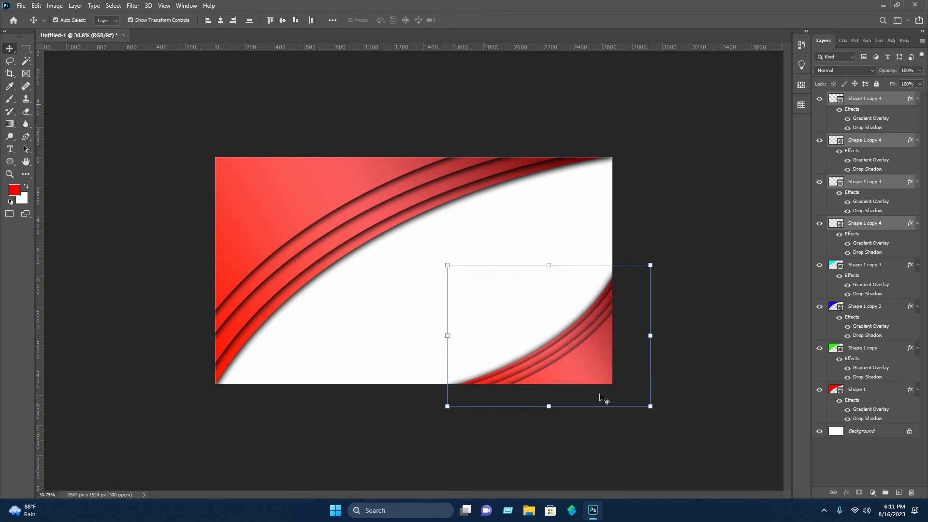
{"action": "left_click", "coordinate": [598, 393]}
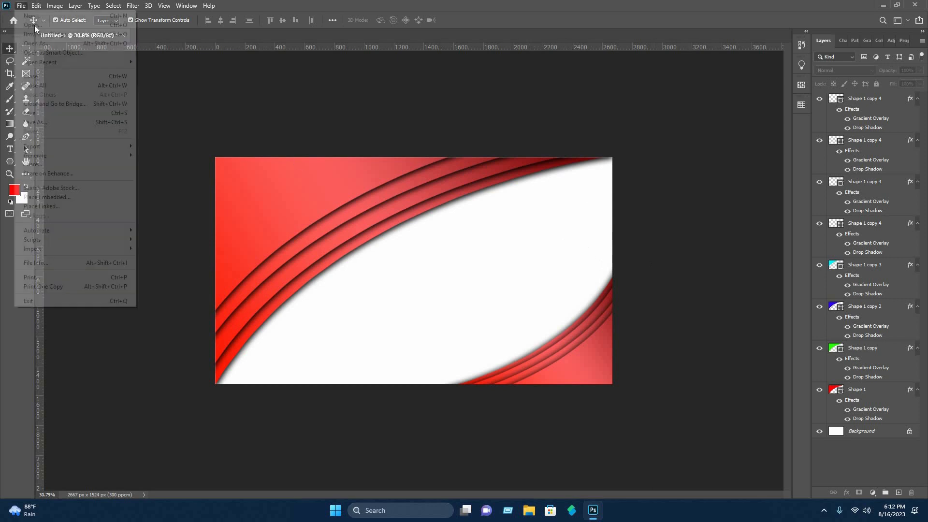
Open the four Copy of orange icon PNGs and Copy of profile_icon.k.png together.
{"action": "left_click", "coordinate": [34, 26]}
{"action": "left_click", "coordinate": [248, 88]}
{"action": "left_click", "coordinate": [208, 86], "text": "ctrl"}
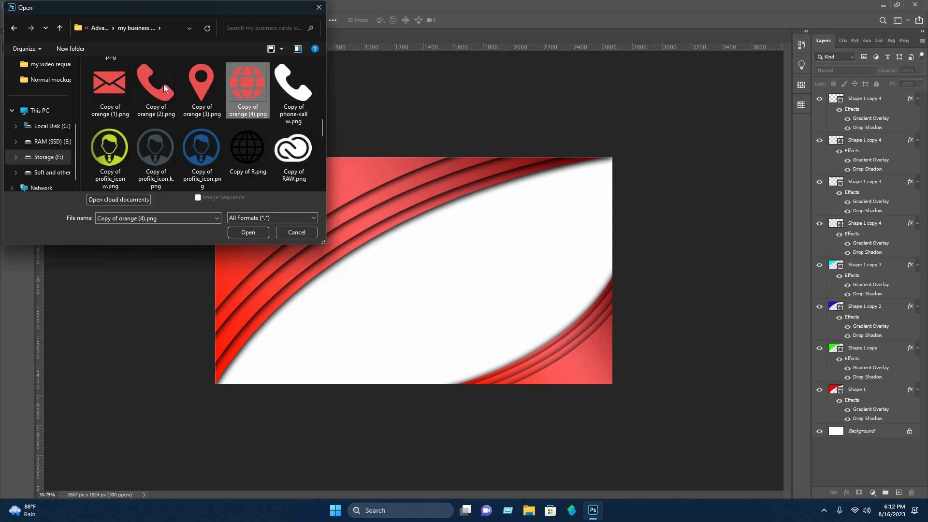
{"action": "left_click", "coordinate": [163, 85], "text": "ctrl"}
{"action": "left_click", "coordinate": [110, 81], "text": "ctrl"}
{"action": "left_click", "coordinate": [168, 143], "text": "ctrl"}
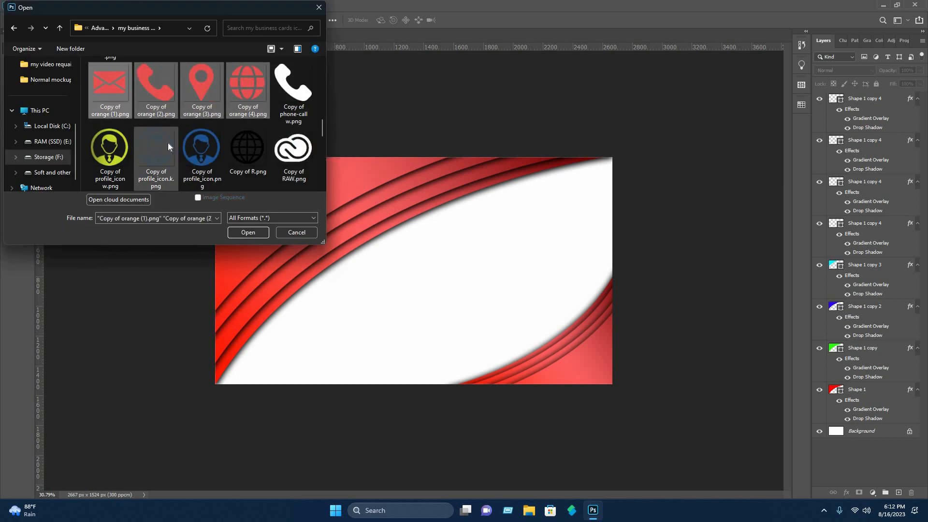
{"action": "left_click", "coordinate": [247, 148], "text": "ctrl"}
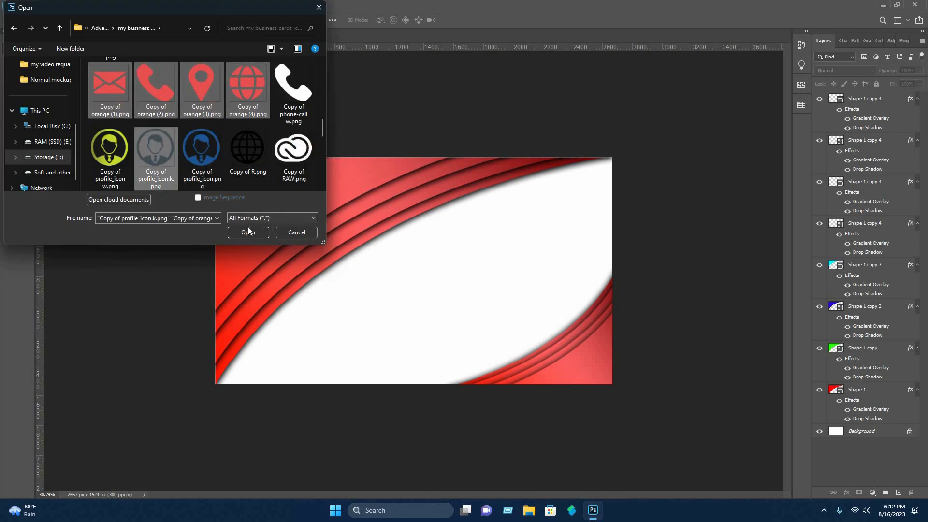
{"action": "left_click", "coordinate": [248, 232]}
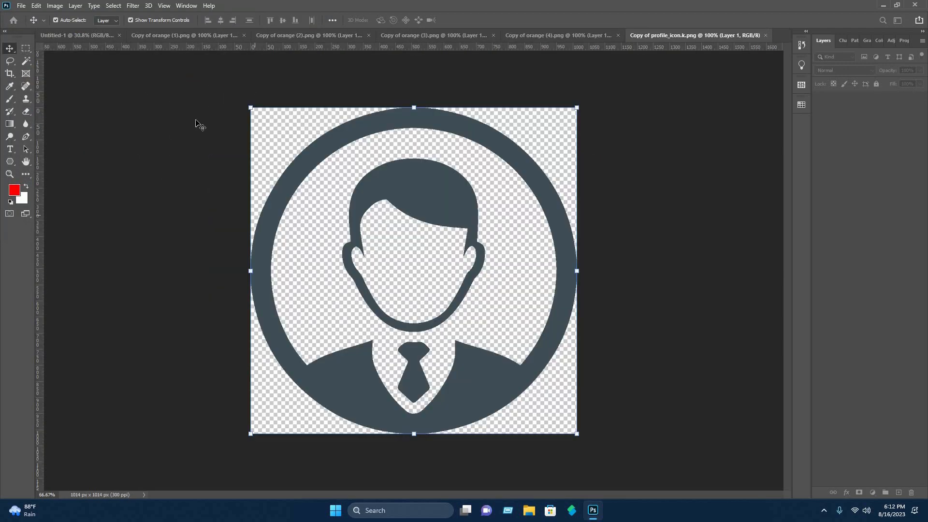
Open the Nasib IT.png logo file.
{"action": "left_click", "coordinate": [428, 193]}
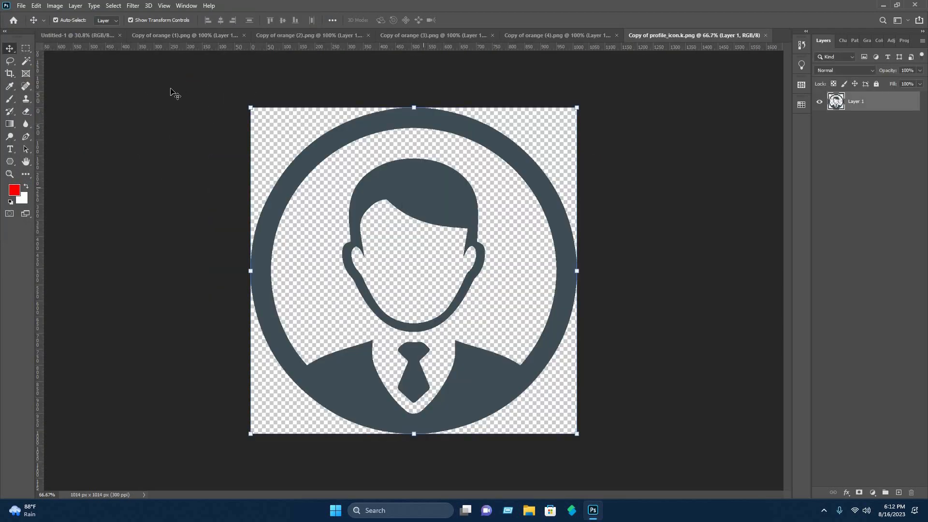
{"action": "left_click", "coordinate": [151, 87]}
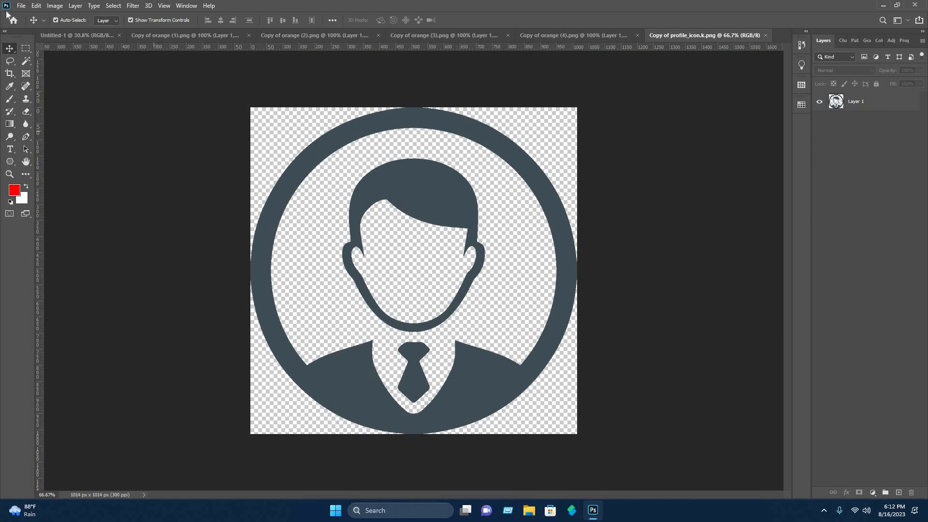
{"action": "left_click", "coordinate": [22, 6]}
{"action": "left_click", "coordinate": [29, 25]}
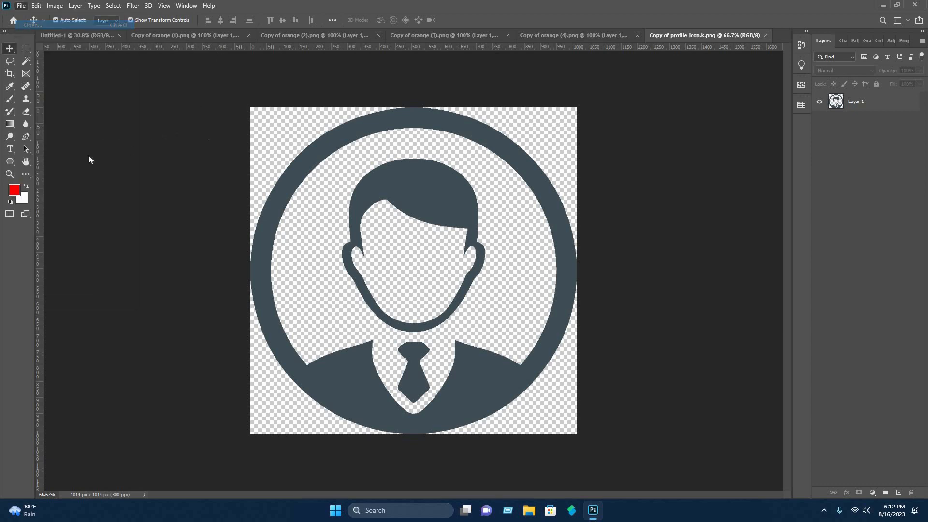
{"action": "key", "text": "Return"}
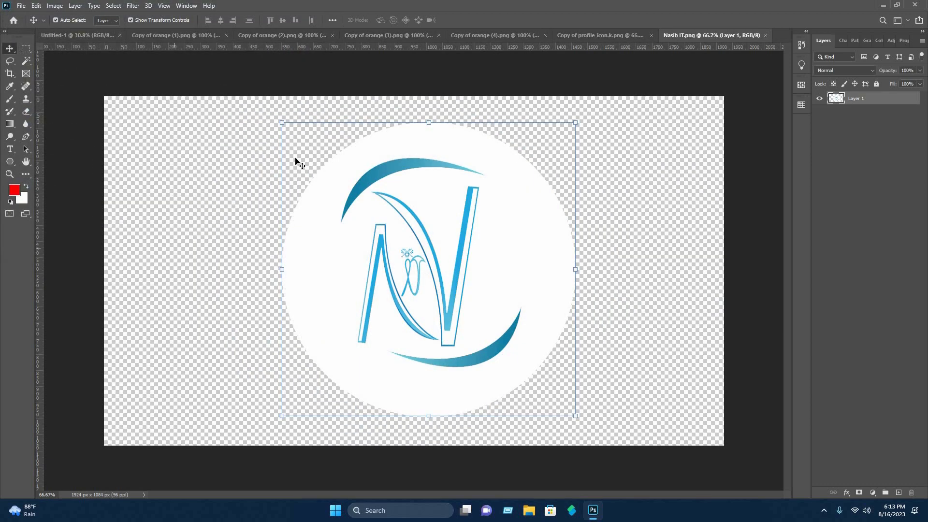
Drag the phone icon from its PNG document into the business card and place it along the inner curve.
{"action": "left_click", "coordinate": [632, 39]}
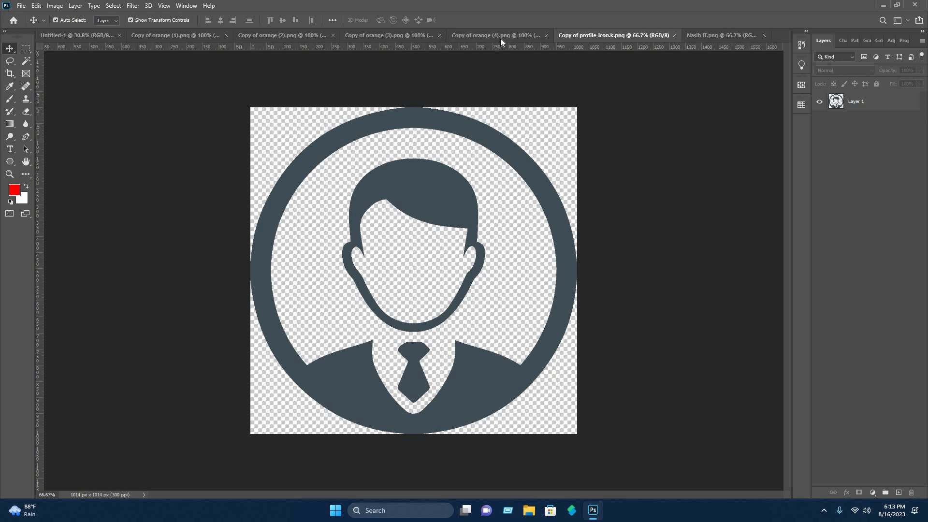
{"action": "left_click", "coordinate": [479, 37]}
{"action": "left_click", "coordinate": [208, 37]}
{"action": "left_click", "coordinate": [314, 39]}
{"action": "left_click_drag", "start_coordinate": [373, 290], "coordinate": [397, 296]}
{"action": "left_click_drag", "start_coordinate": [435, 297], "coordinate": [348, 272]}
{"action": "left_click", "coordinate": [480, 20]}
{"action": "left_click", "coordinate": [375, 257]}
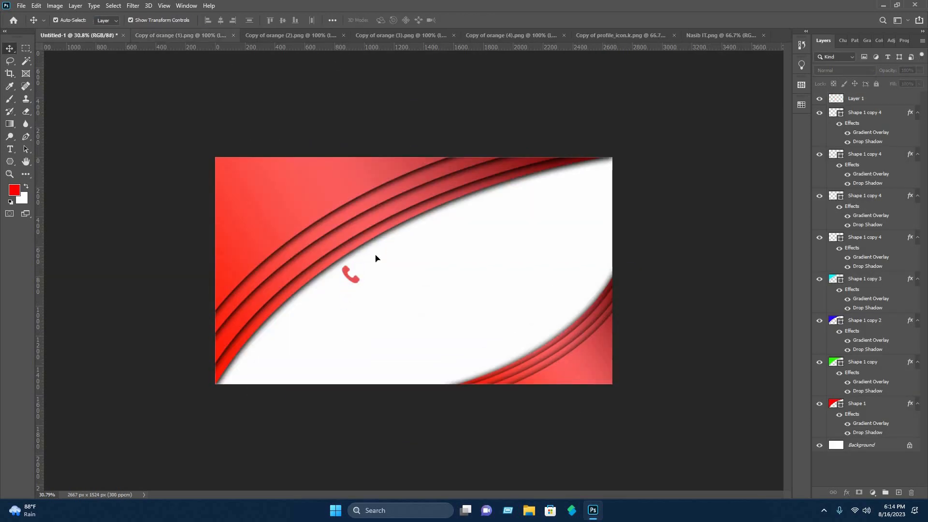
Bring the envelope icon into the card and place it below the phone icon.
{"action": "left_click", "coordinate": [193, 37]}
{"action": "left_click_drag", "start_coordinate": [416, 285], "coordinate": [331, 299]}
{"action": "left_click", "coordinate": [479, 19]}
{"action": "left_click", "coordinate": [436, 320]}
{"action": "left_click", "coordinate": [427, 113]}
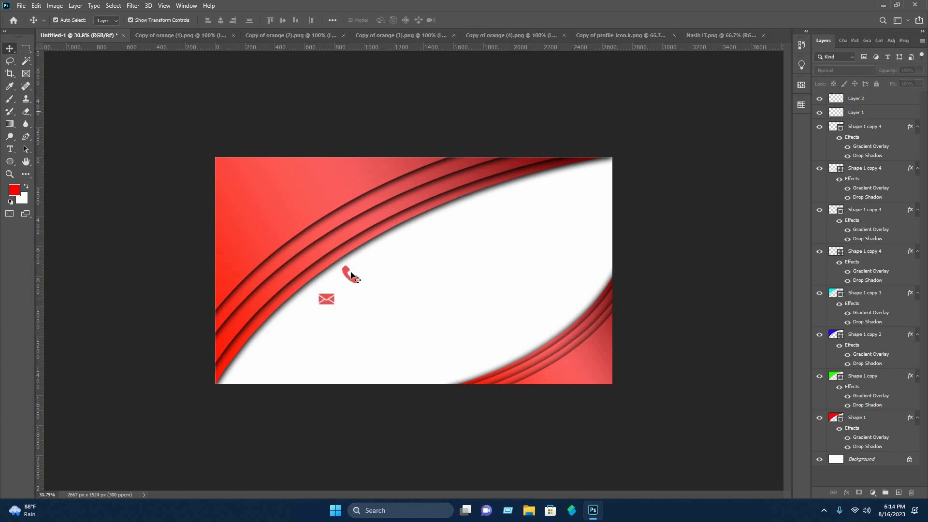
Bring the globe icon into the card and nudge it into place below the envelope icon.
{"action": "left_click", "coordinate": [594, 36]}
{"action": "left_click", "coordinate": [484, 36]}
{"action": "left_click_drag", "start_coordinate": [416, 270], "coordinate": [307, 317]}
{"action": "left_click_drag", "start_coordinate": [340, 318], "coordinate": [306, 319]}
{"action": "key", "text": "shift+Right"}
{"action": "key", "text": "shift+Right"}
{"action": "key", "text": "shift+Right"}
{"action": "key", "text": "shift+Right"}
{"action": "key", "text": "shift+Right"}
{"action": "key", "text": "shift+Right"}
{"action": "key", "text": "shift+Right"}
{"action": "key", "text": "shift+Right"}
{"action": "key", "text": "shift+Right"}
{"action": "key", "text": "shift+Right"}
{"action": "key", "text": "shift+Right"}
{"action": "key", "text": "shift+Right"}
{"action": "key", "text": "shift+Right"}
{"action": "left_click", "coordinate": [479, 20]}
{"action": "left_click", "coordinate": [308, 319]}
{"action": "left_click", "coordinate": [445, 116]}
Bring the location pin icon into the card and nudge it into place below the globe icon.
{"action": "left_click", "coordinate": [425, 36]}
{"action": "left_click_drag", "start_coordinate": [414, 273], "coordinate": [299, 344]}
{"action": "key", "text": "shift+Left"}
{"action": "key", "text": "shift+Left"}
{"action": "key", "text": "shift+Left"}
{"action": "key", "text": "shift+Left"}
{"action": "key", "text": "shift+Left"}
{"action": "key", "text": "shift+Left"}
{"action": "key", "text": "shift+Left"}
{"action": "key", "text": "shift+Left"}
{"action": "key", "text": "shift+Left"}
{"action": "key", "text": "shift+Left"}
{"action": "key", "text": "shift+Left"}
{"action": "key", "text": "shift+Left"}
{"action": "key", "text": "Return"}
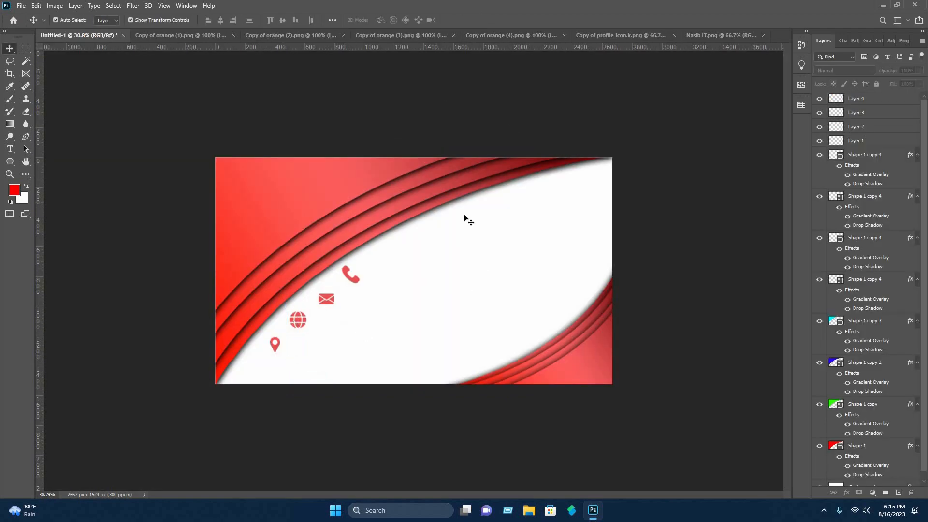
Bring the profile icon into the card and place it above the phone icon.
{"action": "left_click_drag", "start_coordinate": [451, 254], "coordinate": [451, 253]}
{"action": "left_click_drag", "start_coordinate": [526, 253], "coordinate": [390, 248]}
{"action": "key", "text": "Return"}
Apply a black Color Overlay layer style to the profile icon layer.
{"action": "right_click", "coordinate": [863, 101]}
{"action": "left_click", "coordinate": [759, 104]}
{"action": "left_click", "coordinate": [501, 338]}
{"action": "left_click", "coordinate": [692, 246]}
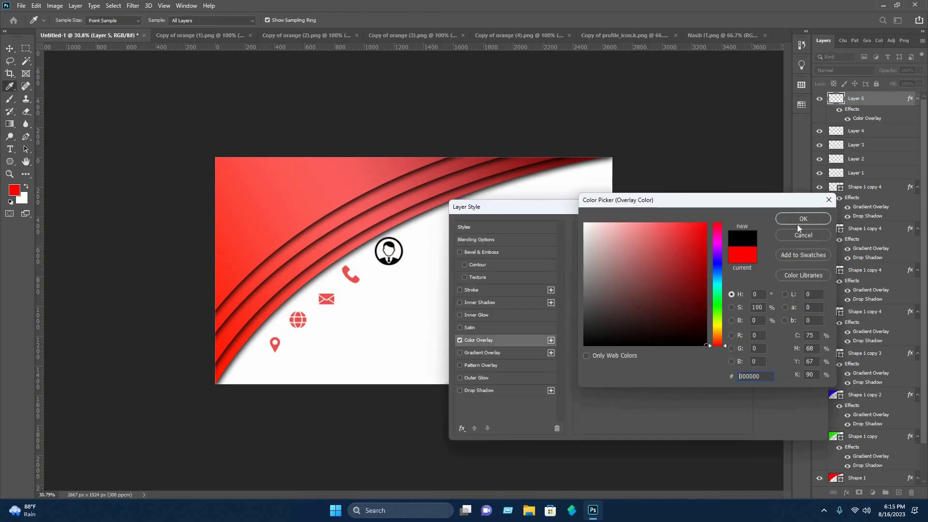
{"action": "left_click", "coordinate": [803, 219]}
{"action": "left_click", "coordinate": [792, 226]}
{"action": "left_click", "coordinate": [720, 221]}
Add a placeholder phone number text line and set its colour to 000000.
{"action": "left_click", "coordinate": [10, 153]}
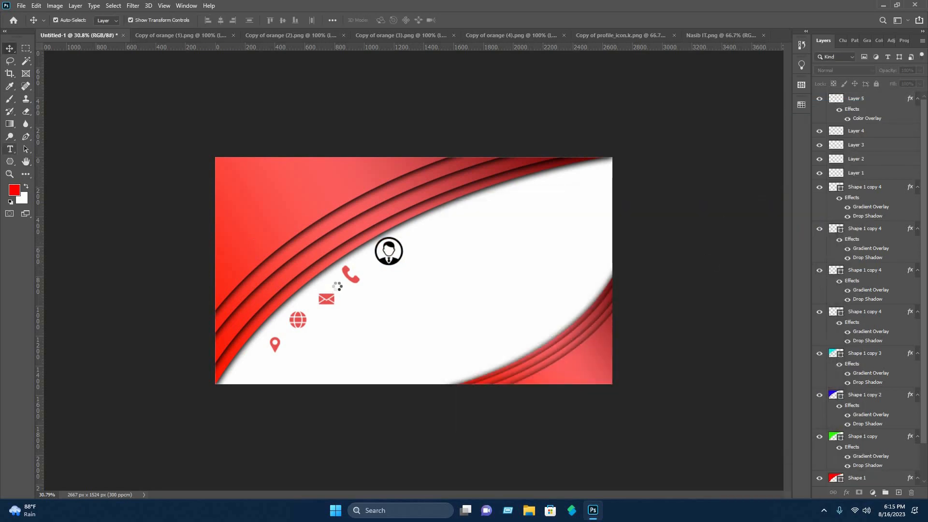
{"action": "left_click", "coordinate": [373, 285]}
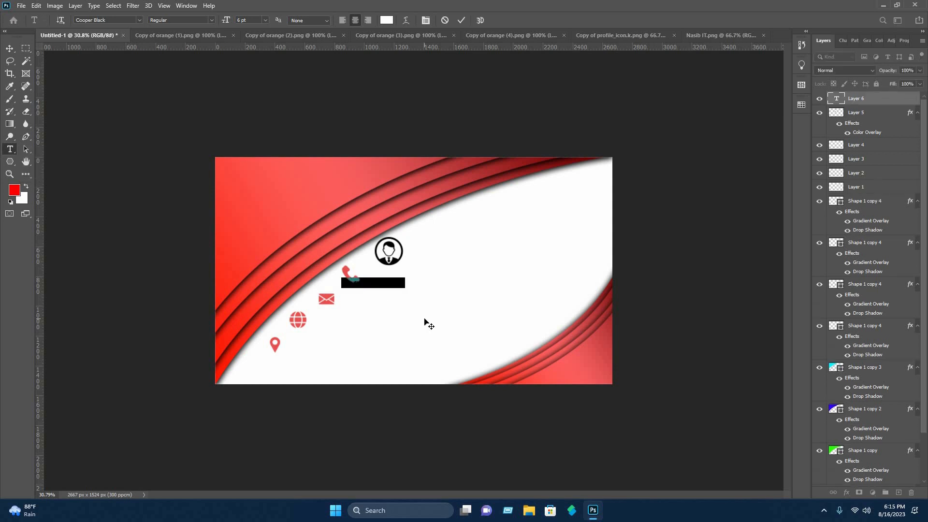
{"action": "key", "text": "BackSpace"}
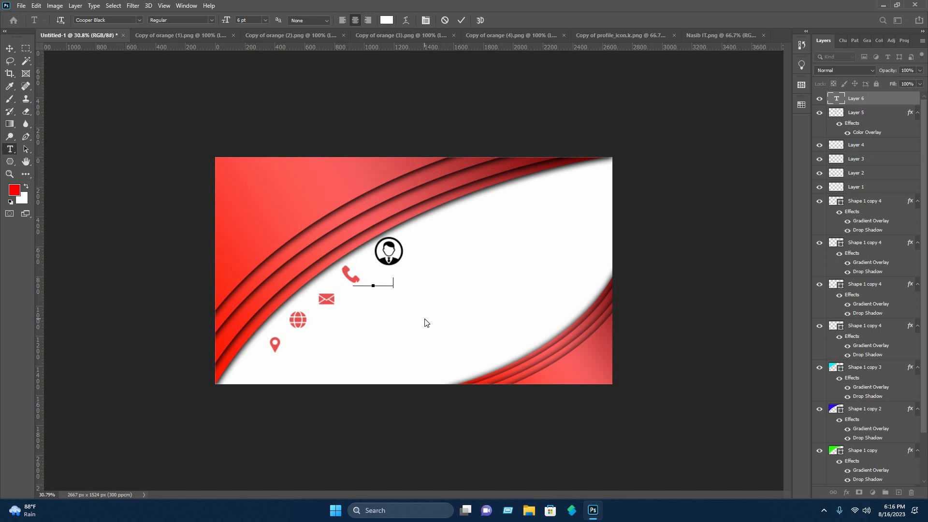
{"action": "type", "text": "00"}
{"action": "key", "text": "ctrl"}
{"action": "key", "text": "ctrl+a"}
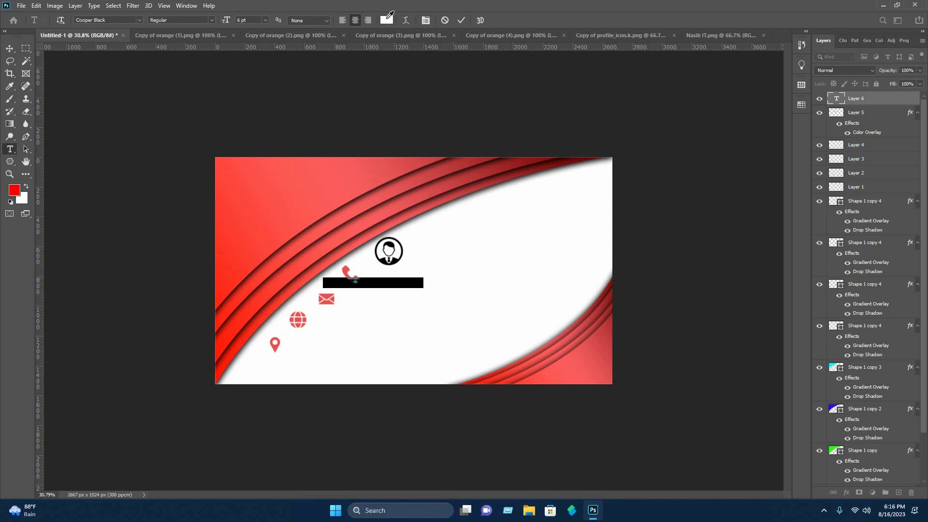
{"action": "left_click_drag", "start_coordinate": [672, 265], "coordinate": [708, 223]}
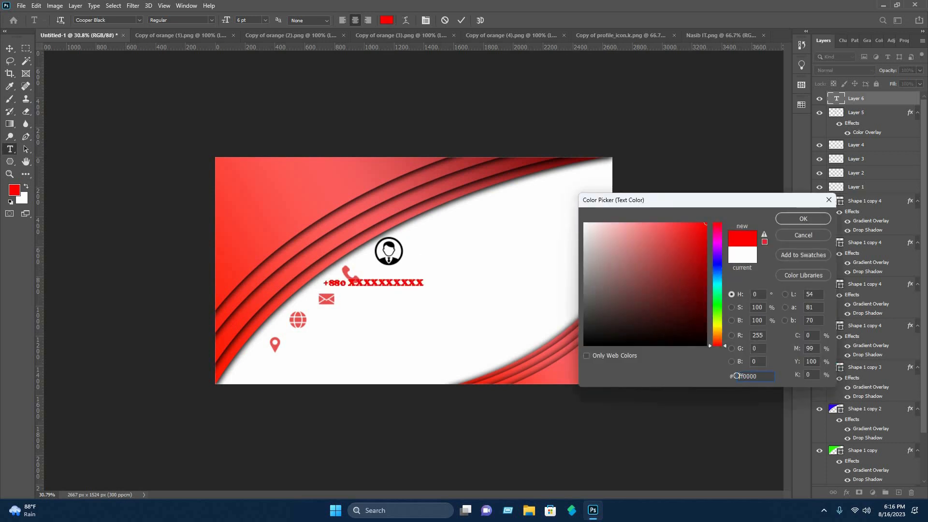
{"action": "type", "text": "000000"}
{"action": "key", "text": "Return"}
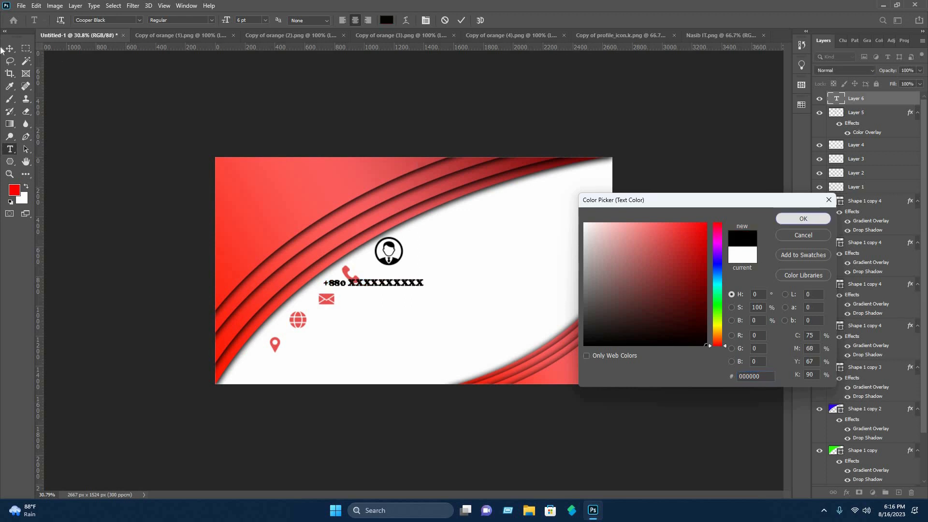
Move the phone number text beside the phone icon.
{"action": "left_click", "coordinate": [10, 49]}
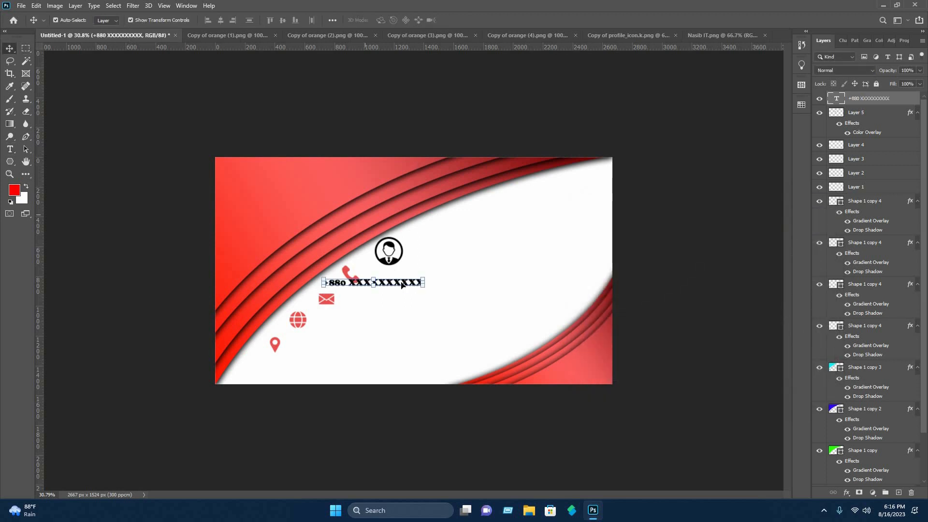
{"action": "left_click_drag", "start_coordinate": [425, 279], "coordinate": [449, 284]}
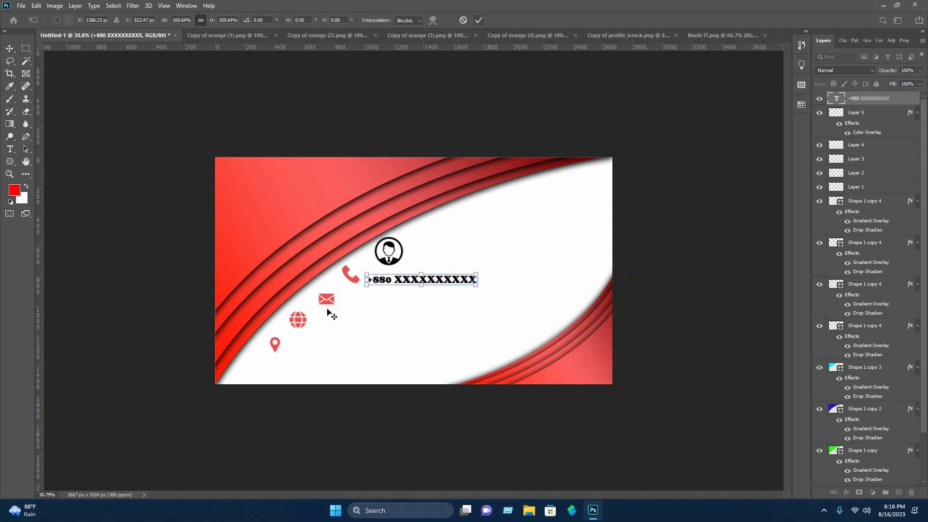
{"action": "key", "text": "Return"}
Nudge the phone icon slightly down and left to line up with its text.
{"action": "left_click", "coordinate": [350, 275]}
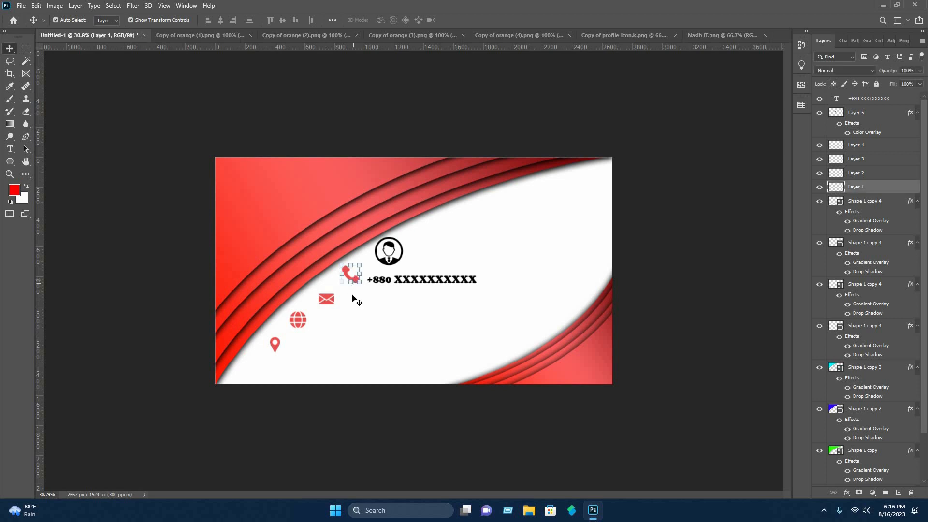
{"action": "key", "text": "shift+Down"}
{"action": "key", "text": "shift+Down"}
{"action": "key", "text": "shift+Down"}
{"action": "key", "text": "shift+Left"}
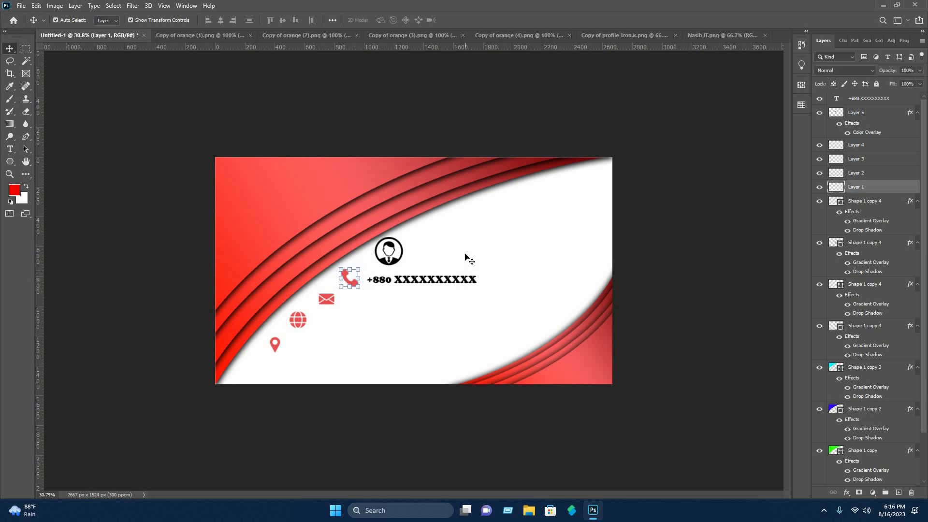
{"action": "left_click", "coordinate": [402, 309]}
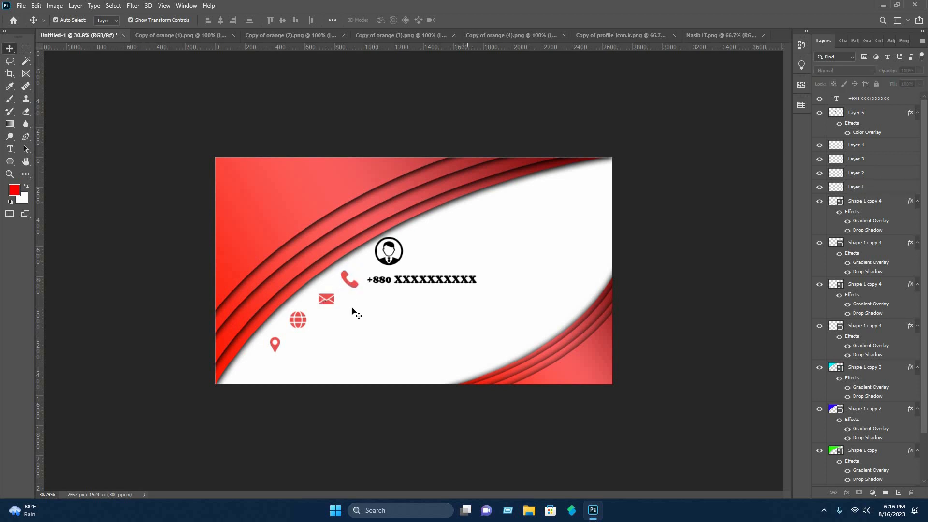
Add a text line with a placeholder e-mail address next to the envelope icon.
{"action": "left_click", "coordinate": [10, 149]}
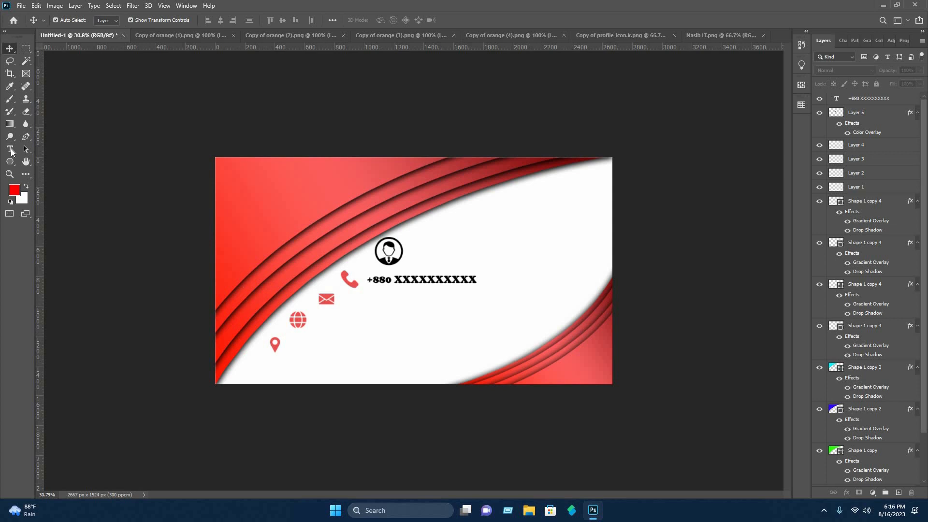
{"action": "left_click", "coordinate": [342, 307]}
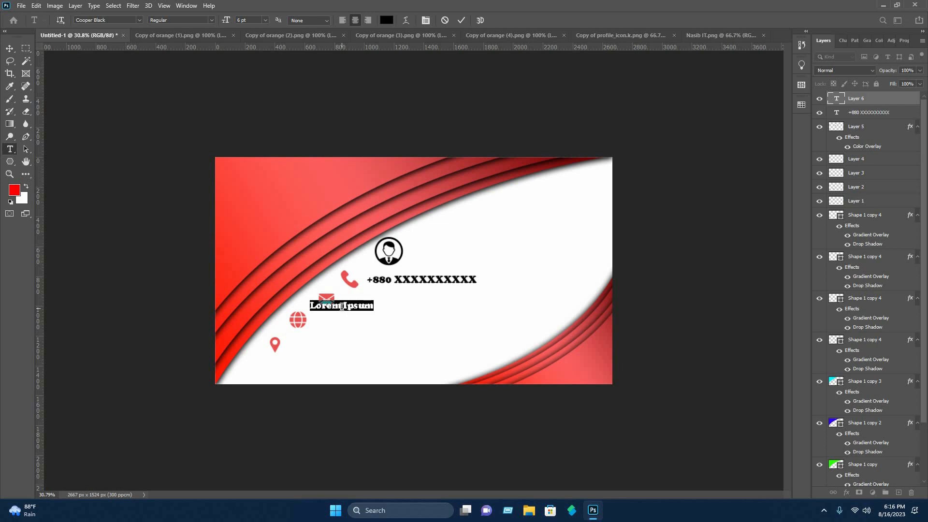
{"action": "key", "text": "BackSpace"}
{"action": "type", "text": "exa"}
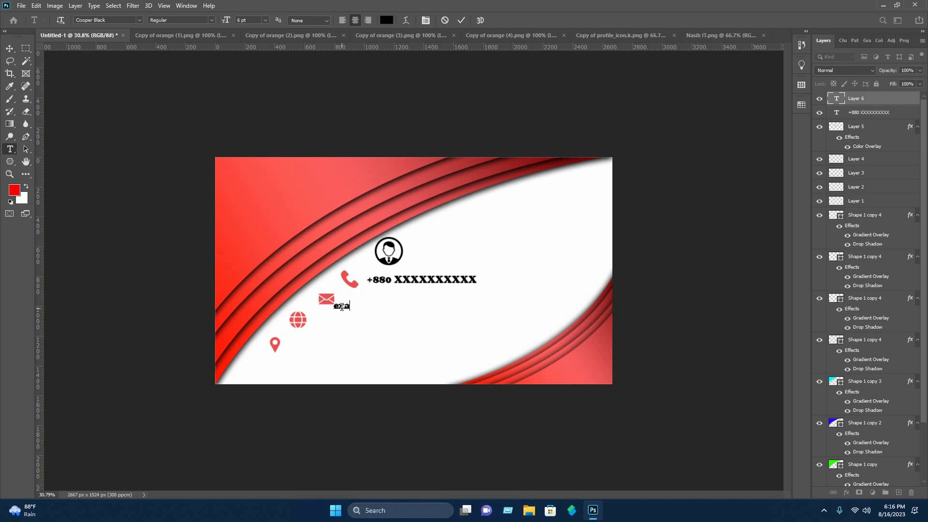
{"action": "type", "text": "mple@mai"}
{"action": "key", "text": "BackSpace"}
{"action": "key", "text": "BackSpace"}
{"action": "type", "text": "il.com"}
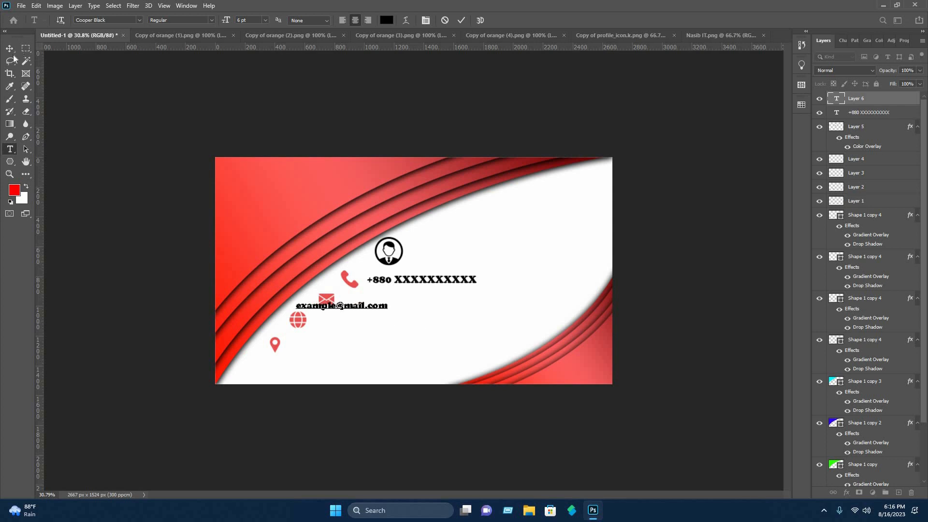
Move the e-mail text to sit beside the envelope icon.
{"action": "left_click", "coordinate": [10, 48]}
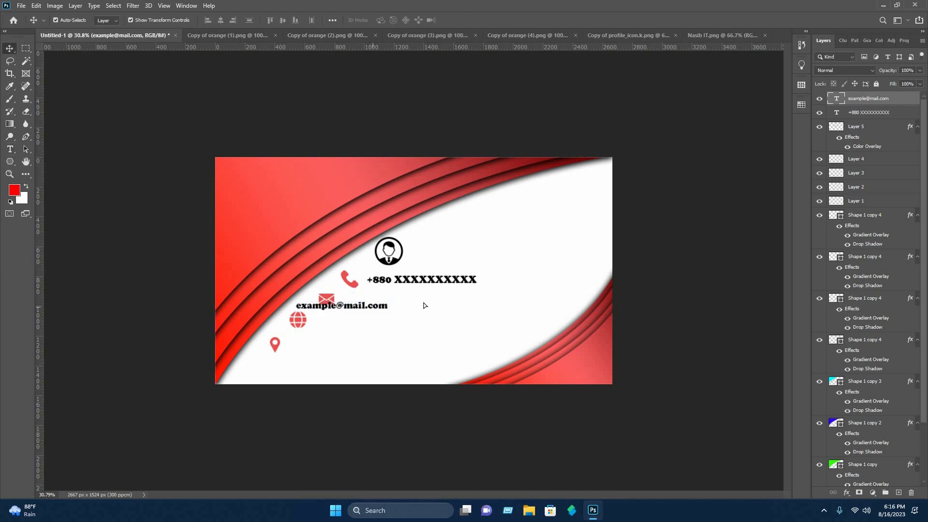
{"action": "left_click_drag", "start_coordinate": [368, 306], "coordinate": [418, 302]}
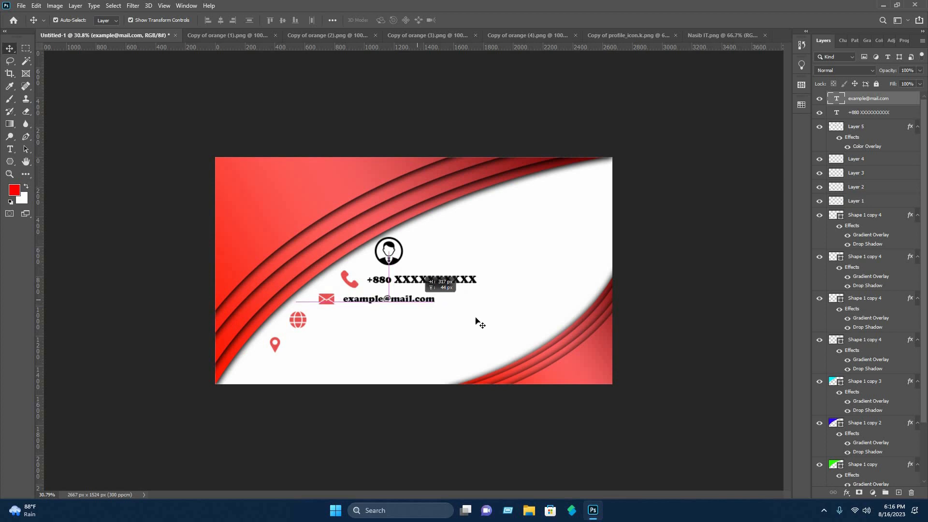
{"action": "left_click", "coordinate": [466, 320]}
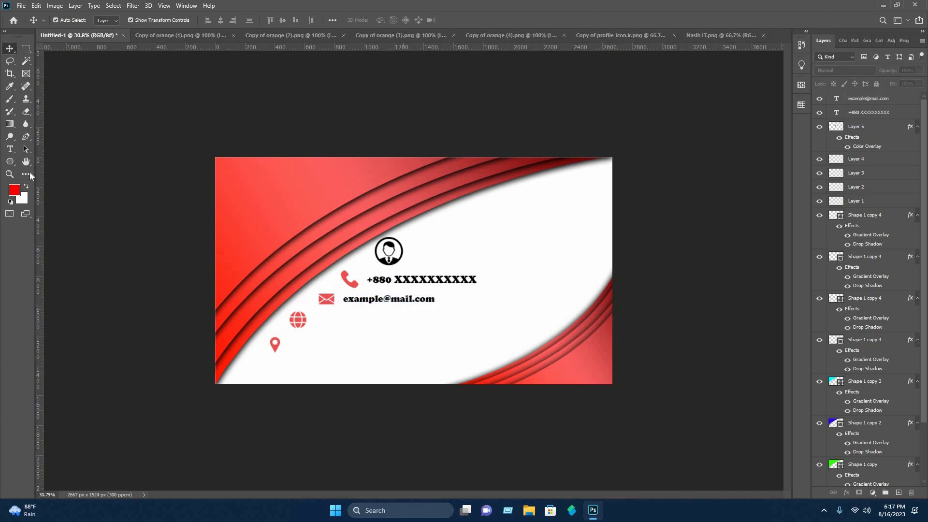
{"action": "left_click", "coordinate": [10, 148]}
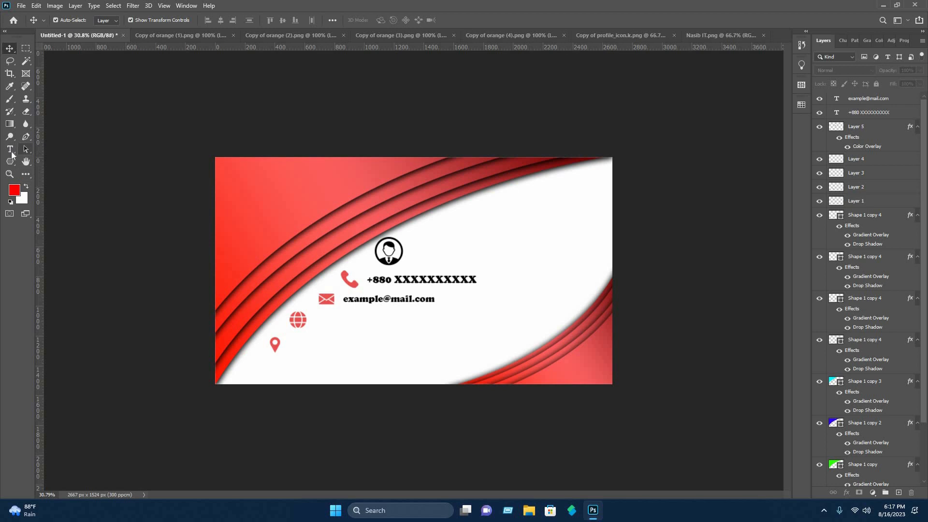
{"action": "left_click", "coordinate": [310, 319]}
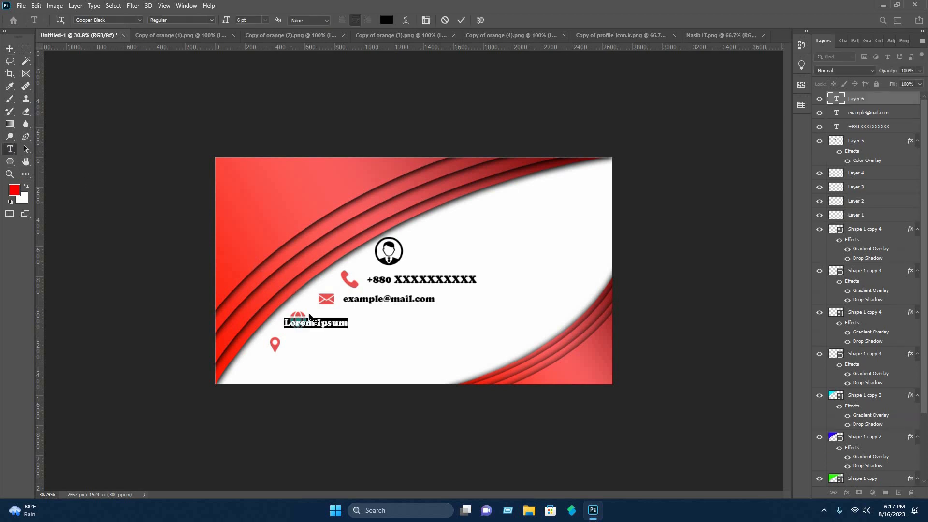
{"action": "type", "text": "www.example.com"}
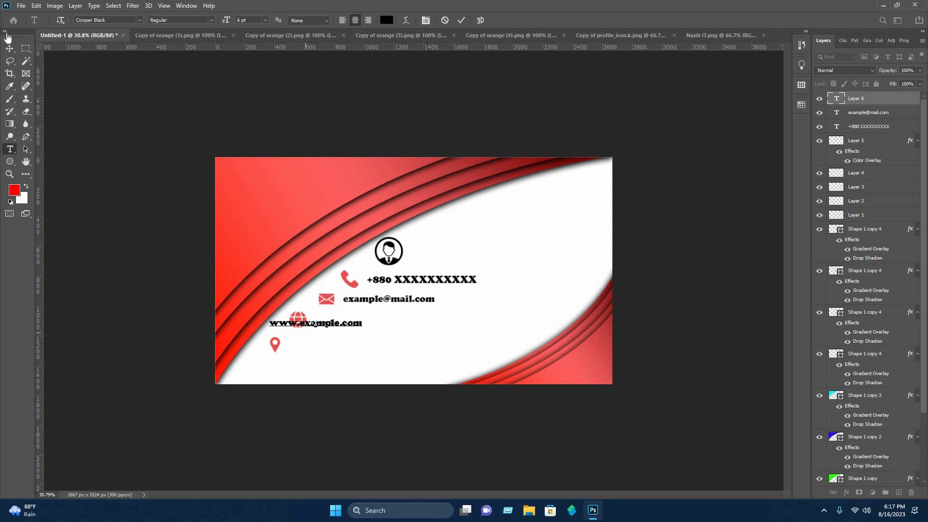
{"action": "key", "text": "ctrl+Return"}
Move the website text to sit beside the globe icon.
{"action": "key", "text": "v"}
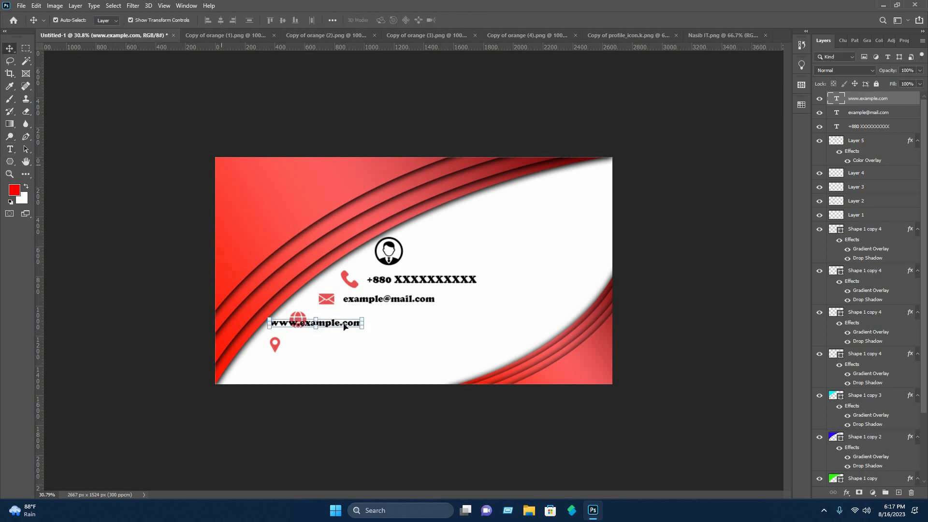
{"action": "left_click_drag", "start_coordinate": [345, 323], "coordinate": [391, 321]}
{"action": "left_click", "coordinate": [389, 340]}
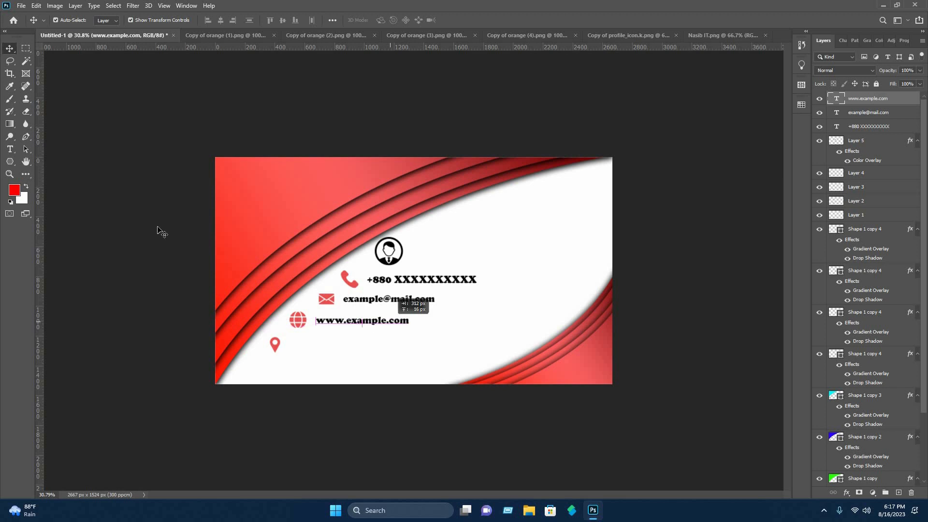
Add a text line reading Write your location near the location pin icon.
{"action": "left_click", "coordinate": [10, 149]}
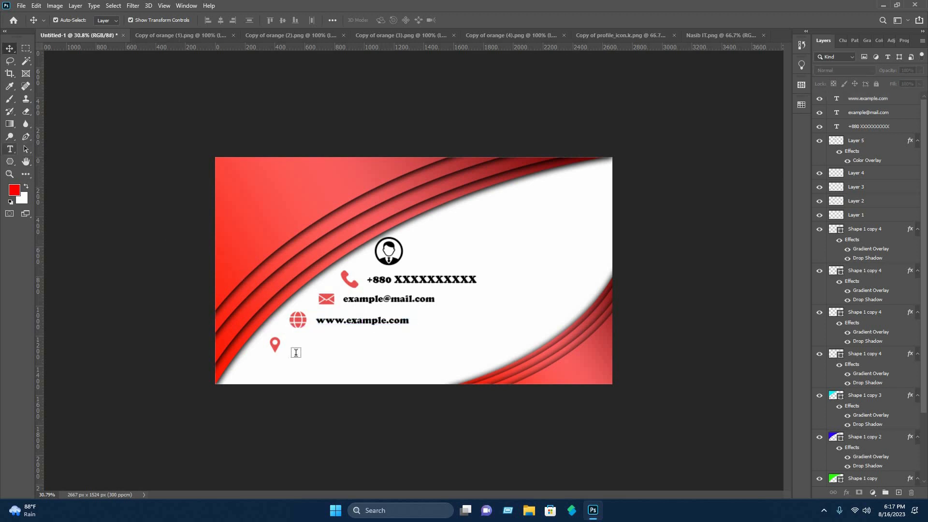
{"action": "left_click", "coordinate": [305, 334]}
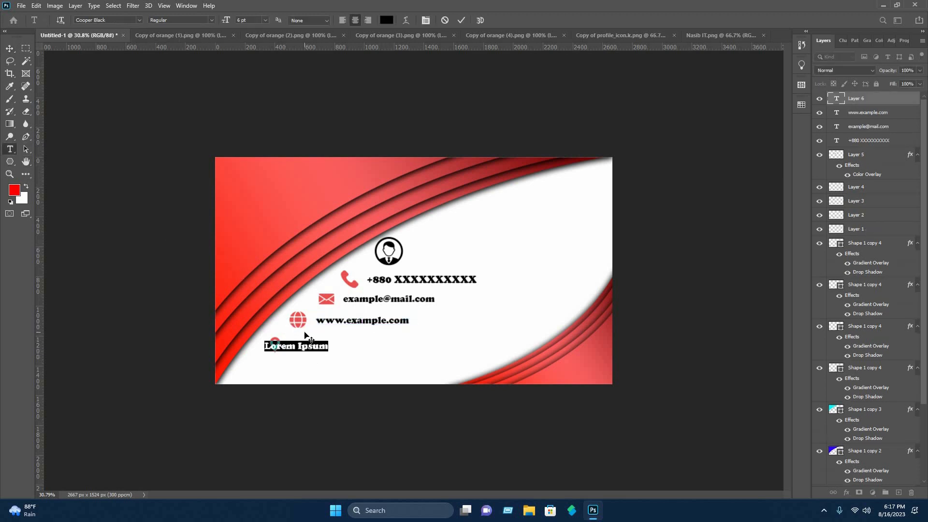
{"action": "type", "text": "write your location"}
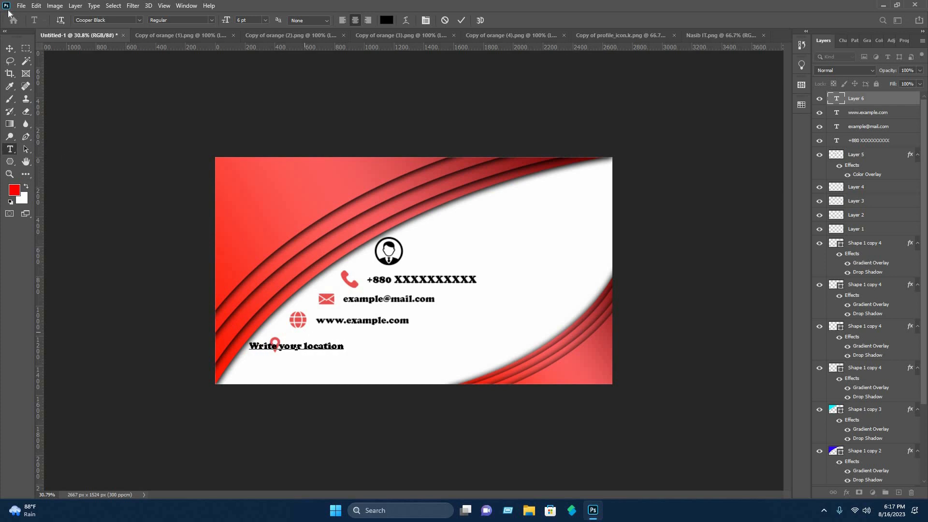
Move the location text to sit beside the pin icon.
{"action": "left_click", "coordinate": [10, 48]}
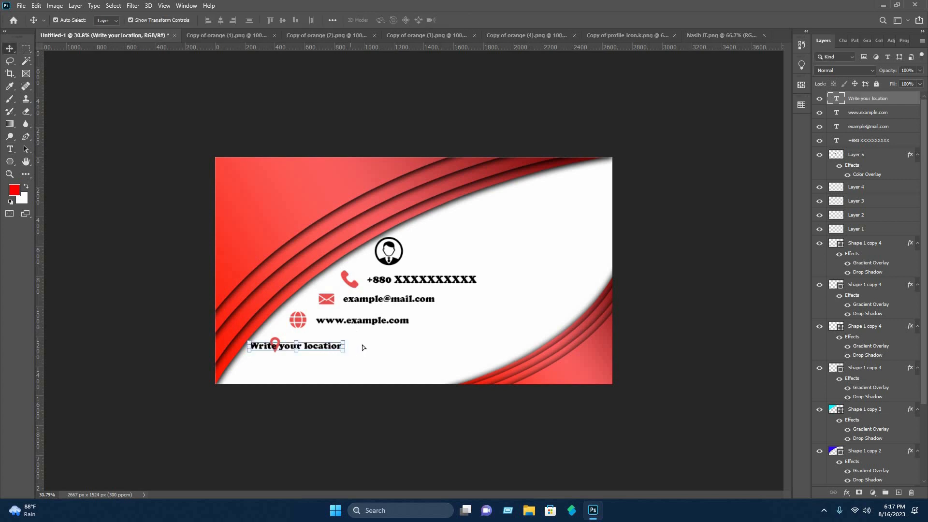
{"action": "left_click_drag", "start_coordinate": [324, 344], "coordinate": [362, 345]}
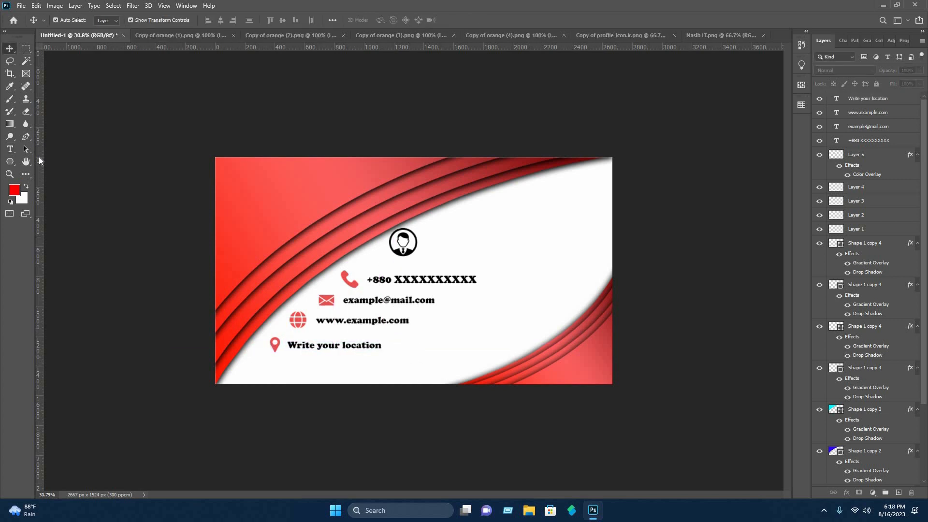
Add a text line with the cardholder's full name near the profile icon.
{"action": "key", "text": "t"}
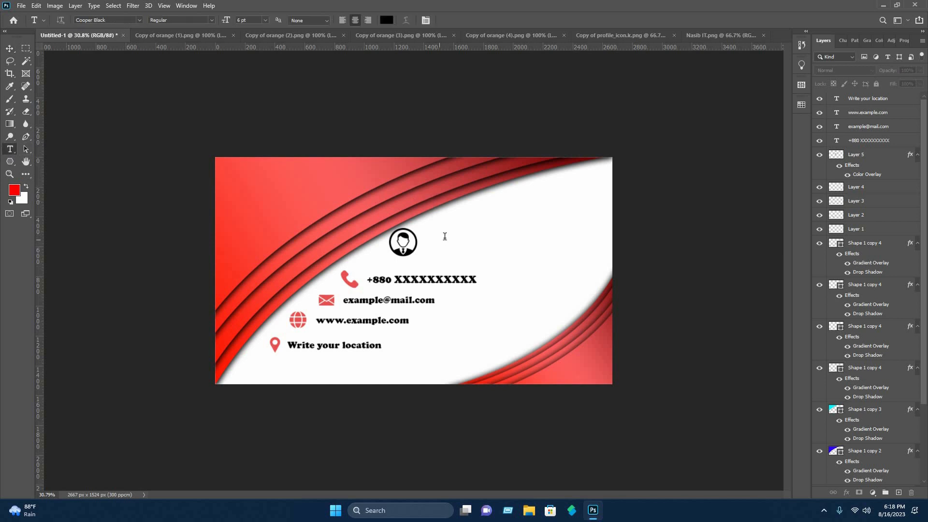
{"action": "left_click", "coordinate": [494, 233]}
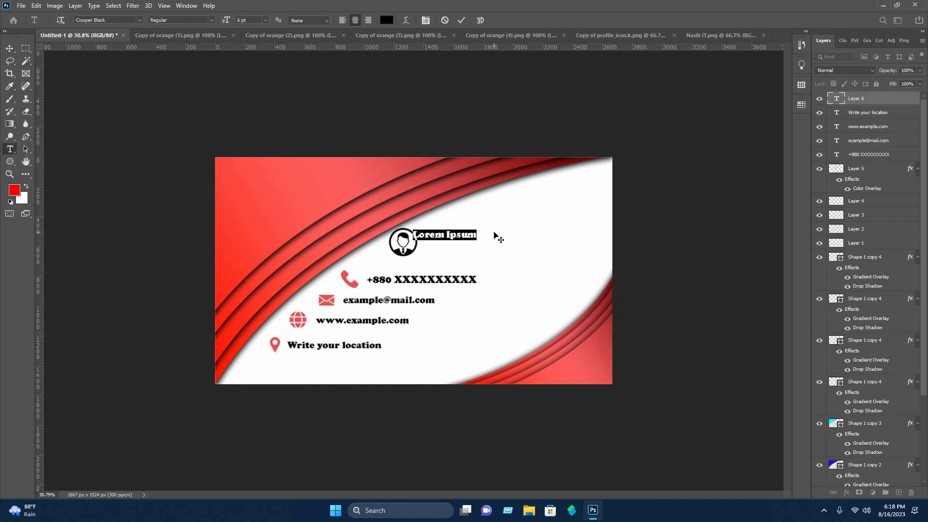
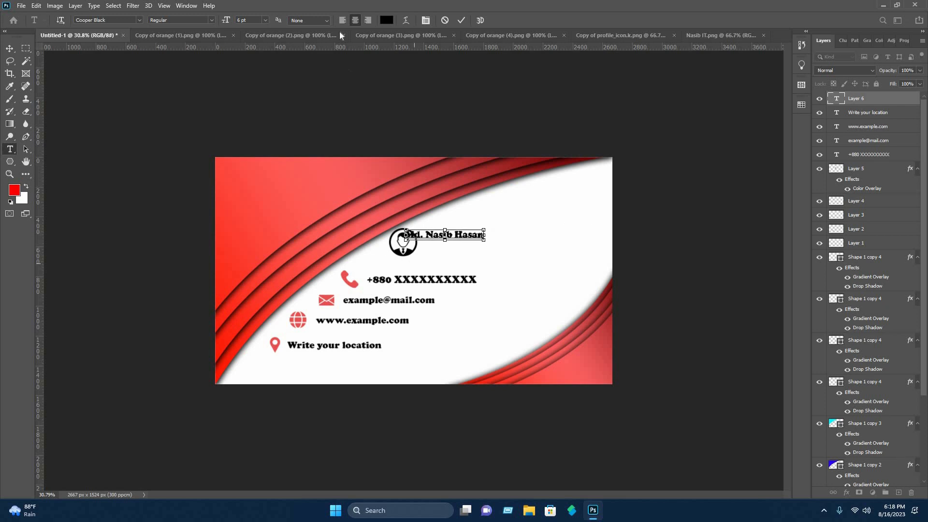
Colour the name text red (ff0000) and commit it.
{"action": "key", "text": "ctrl+a"}
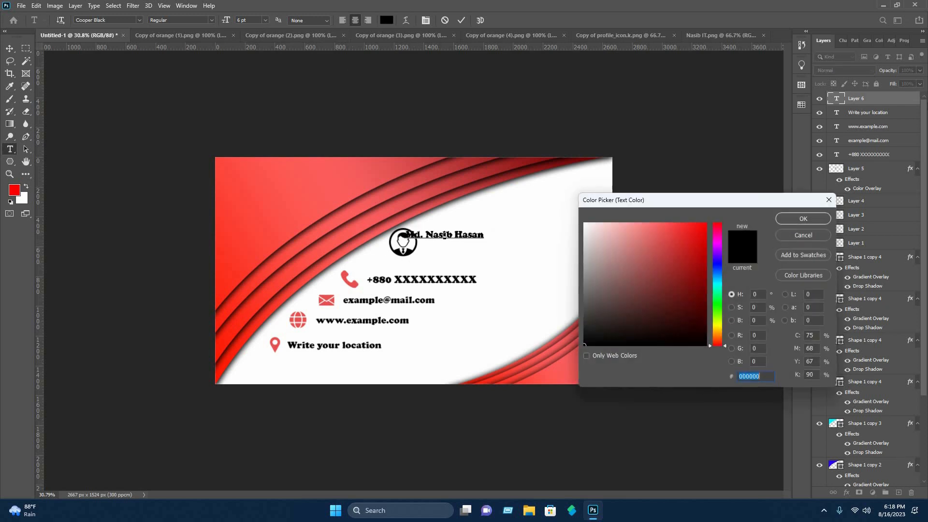
{"action": "left_click_drag", "start_coordinate": [624, 299], "coordinate": [918, 117]}
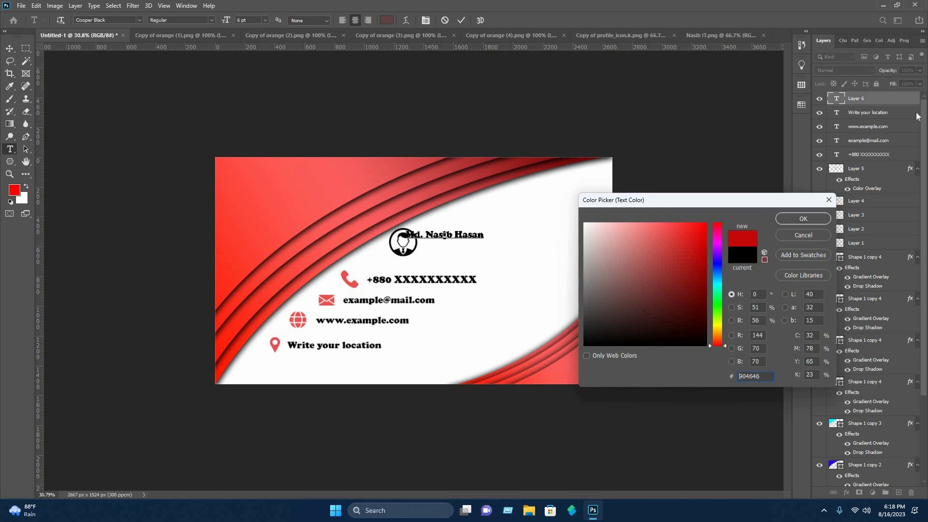
{"action": "left_click", "coordinate": [803, 219]}
{"action": "left_click", "coordinate": [9, 48]}
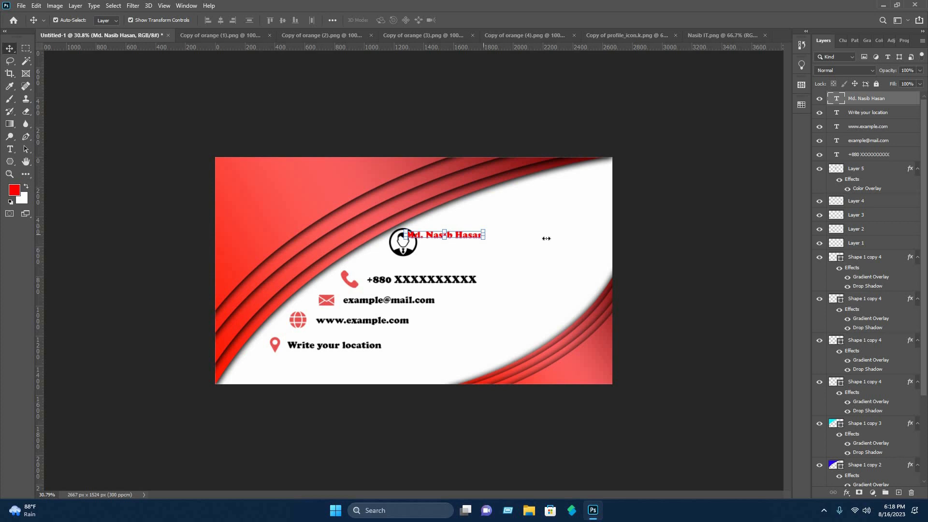
Enlarge the name text and place it beside the profile icon.
{"action": "left_click_drag", "start_coordinate": [483, 235], "coordinate": [547, 238]}
{"action": "mouse_move", "coordinate": [489, 230]}
{"action": "left_mouse_down"}
{"action": "mouse_move", "coordinate": [512, 234]}
{"action": "mouse_move", "coordinate": [500, 243]}
{"action": "left_mouse_up"}
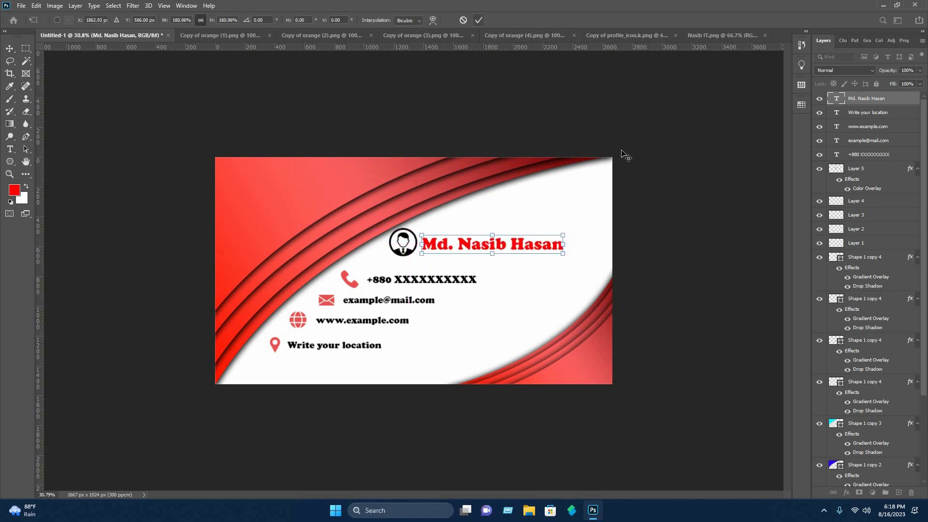
{"action": "left_click", "coordinate": [684, 240]}
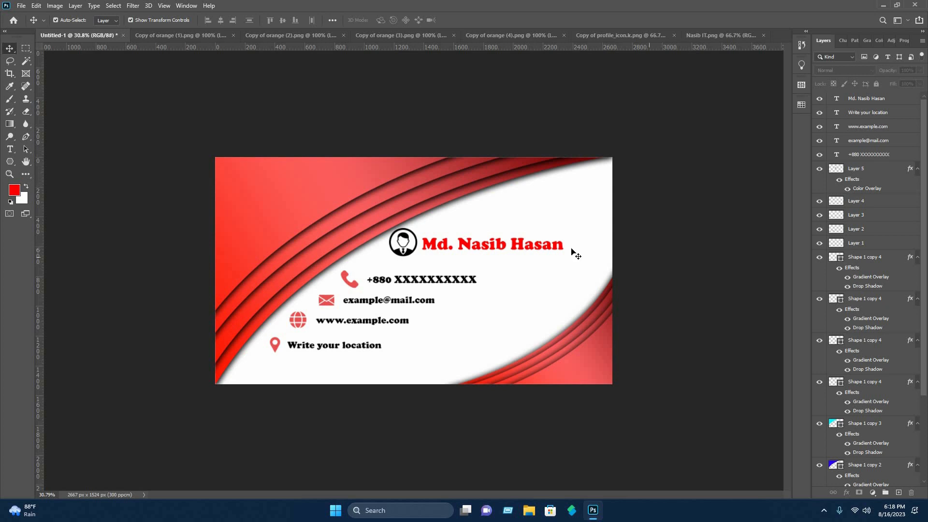
Shift the name text and profile icon together toward the card's right side.
{"action": "left_click_drag", "start_coordinate": [585, 247], "coordinate": [565, 239]}
{"action": "left_click", "coordinate": [530, 248]}
{"action": "left_click_drag", "start_coordinate": [406, 243], "coordinate": [425, 240]}
{"action": "left_click", "coordinate": [673, 242]}
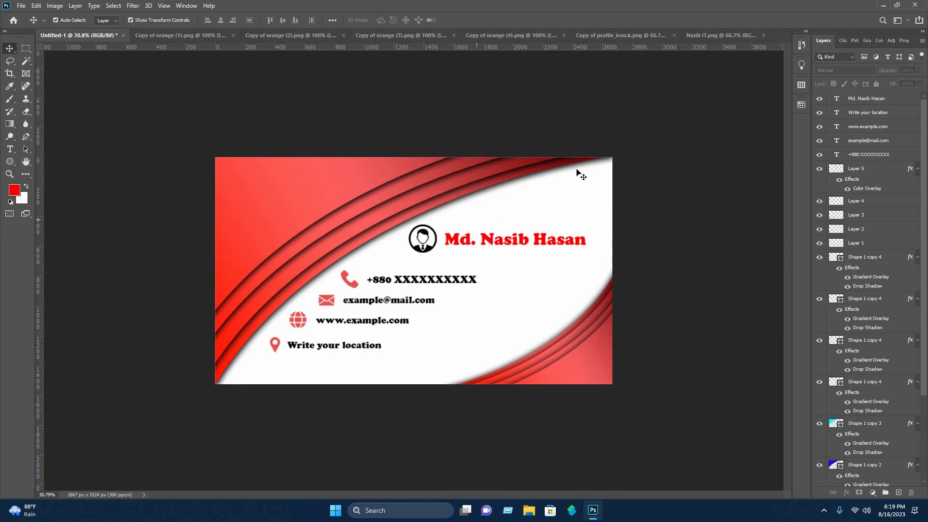
Bring the Nasib IT logo image into the card and scale it into the top-left corner.
{"action": "left_click", "coordinate": [718, 35]}
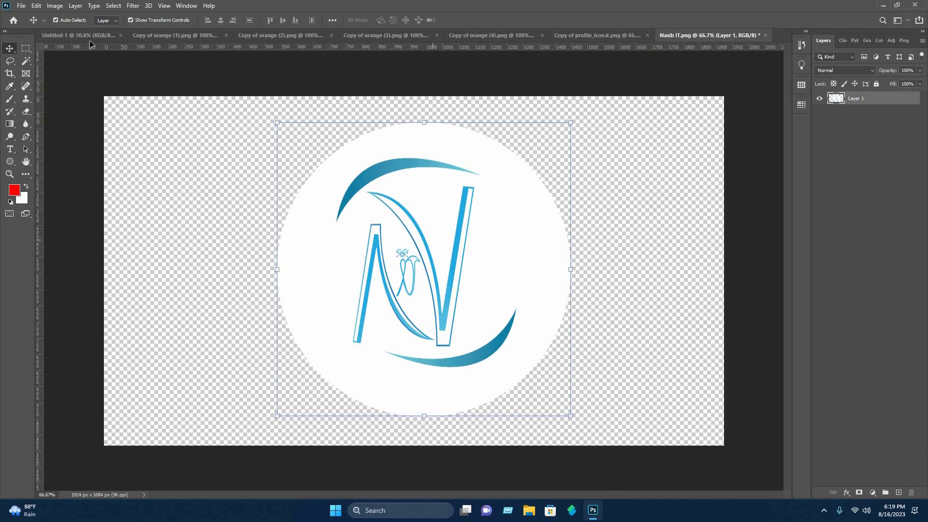
{"action": "left_click_drag", "start_coordinate": [90, 41], "coordinate": [306, 192]}
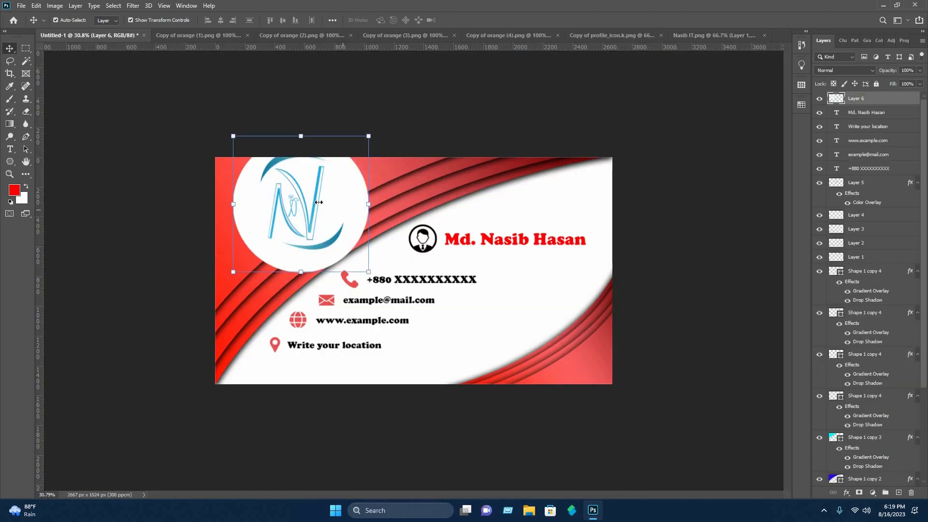
{"action": "left_click_drag", "start_coordinate": [369, 204], "coordinate": [269, 200]}
{"action": "left_click", "coordinate": [441, 117]}
{"action": "left_click", "coordinate": [169, 140]}
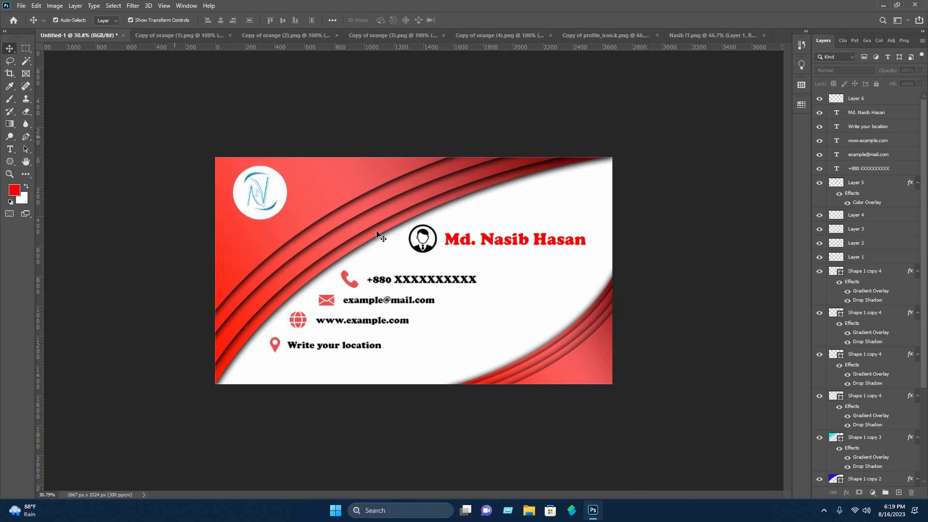
Add a Nasib IT text line below the logo and colour it white (ffffff).
{"action": "left_click", "coordinate": [9, 150]}
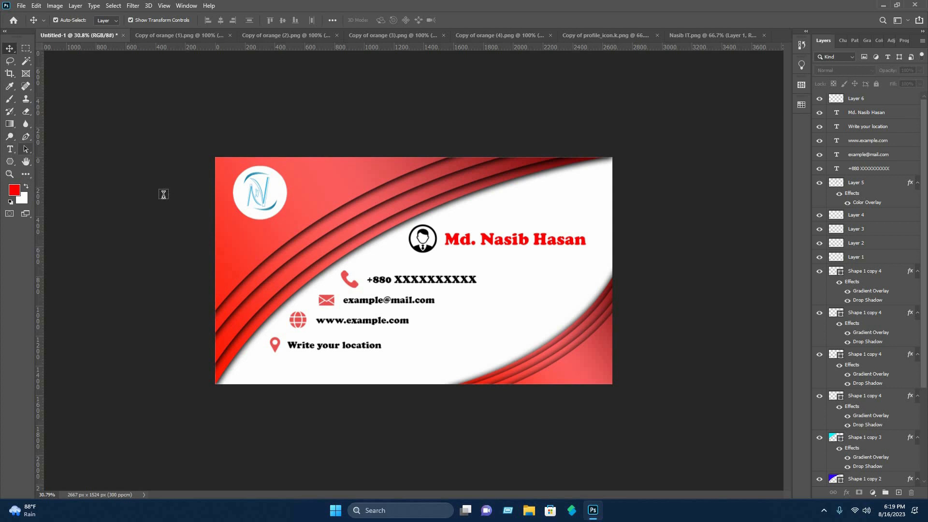
{"action": "left_click", "coordinate": [242, 233]}
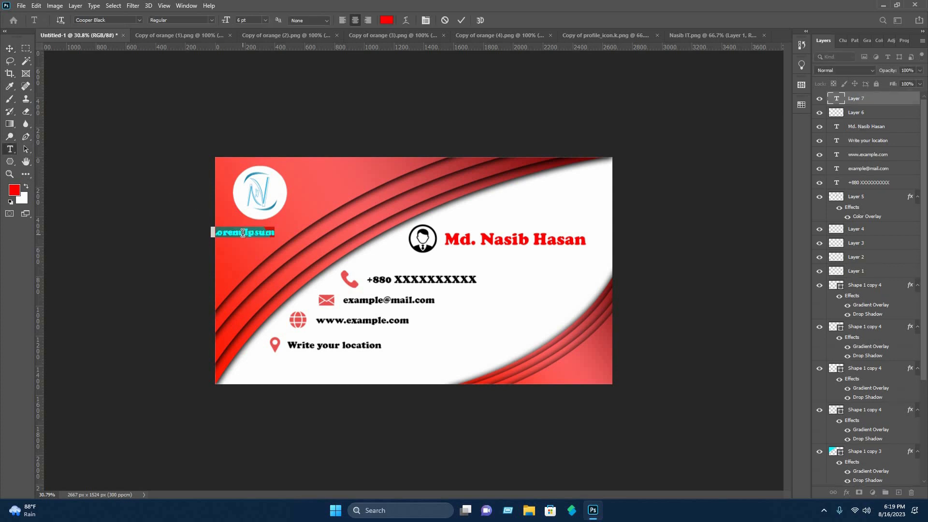
{"action": "key", "text": "BackSpace"}
{"action": "type", "text": "Nasib IT"}
{"action": "key", "text": "ctrl+a"}
{"action": "left_click", "coordinate": [391, 20]}
{"action": "left_click", "coordinate": [523, 208]}
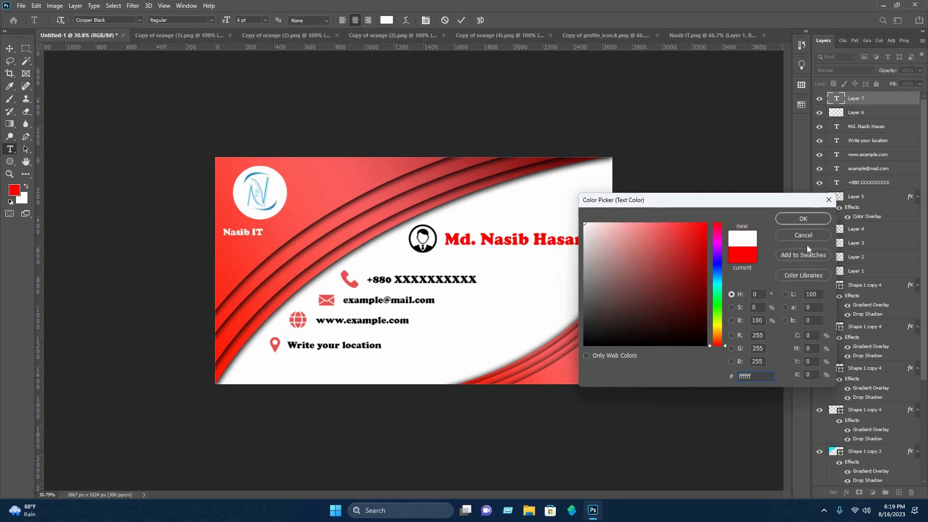
{"action": "key", "text": "Return"}
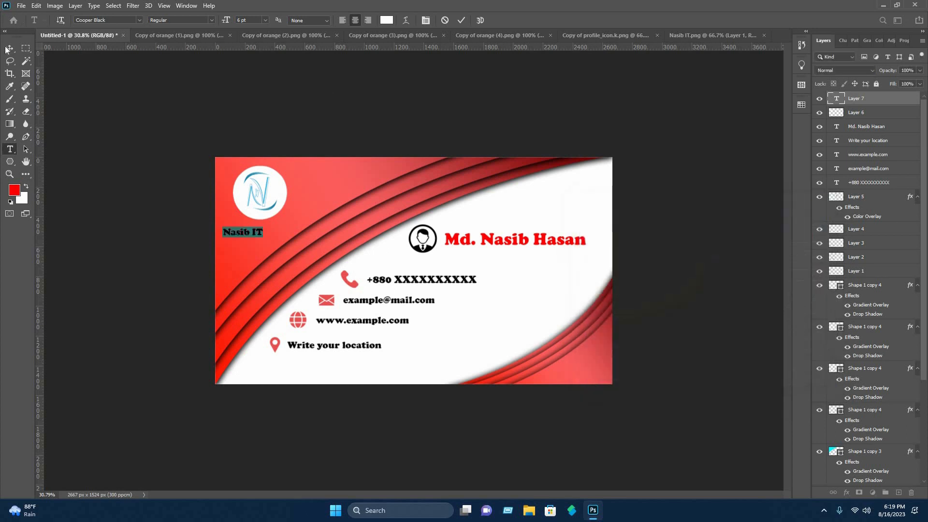
Enlarge the Nasib IT text under the logo.
{"action": "left_click", "coordinate": [14, 48]}
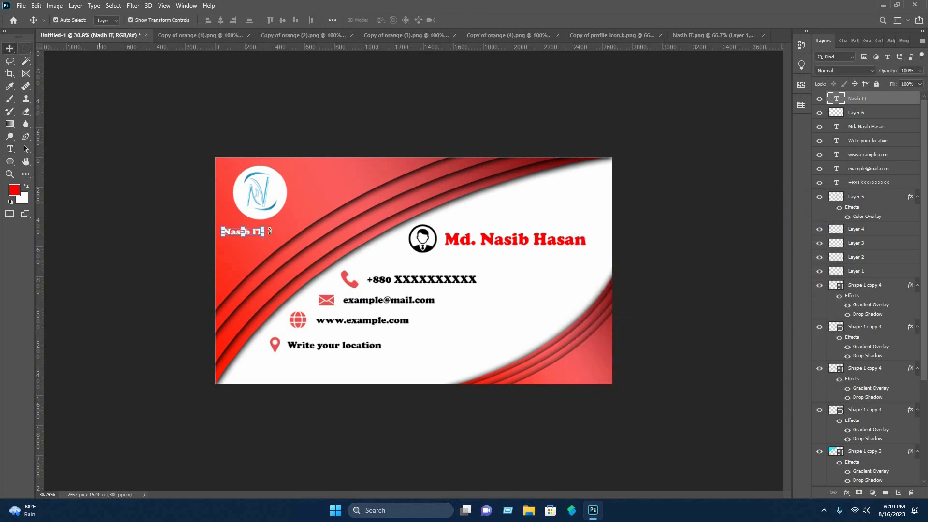
{"action": "mouse_move", "coordinate": [265, 233]}
{"action": "left_mouse_down"}
{"action": "mouse_move", "coordinate": [288, 235]}
{"action": "mouse_move", "coordinate": [271, 230]}
{"action": "left_mouse_up"}
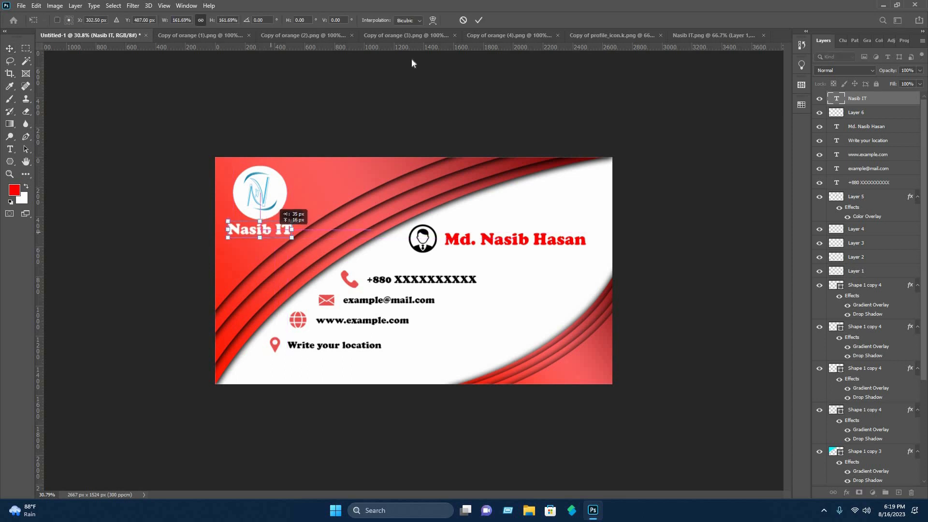
{"action": "left_click", "coordinate": [479, 19]}
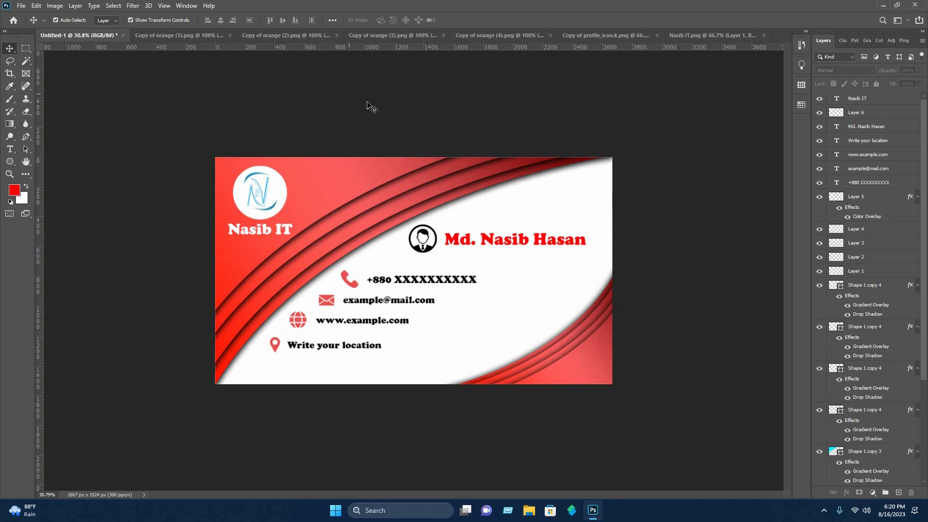
Open the Normal single mockup for business card.psd file.
{"action": "left_click", "coordinate": [21, 5]}
{"action": "left_click", "coordinate": [29, 30]}
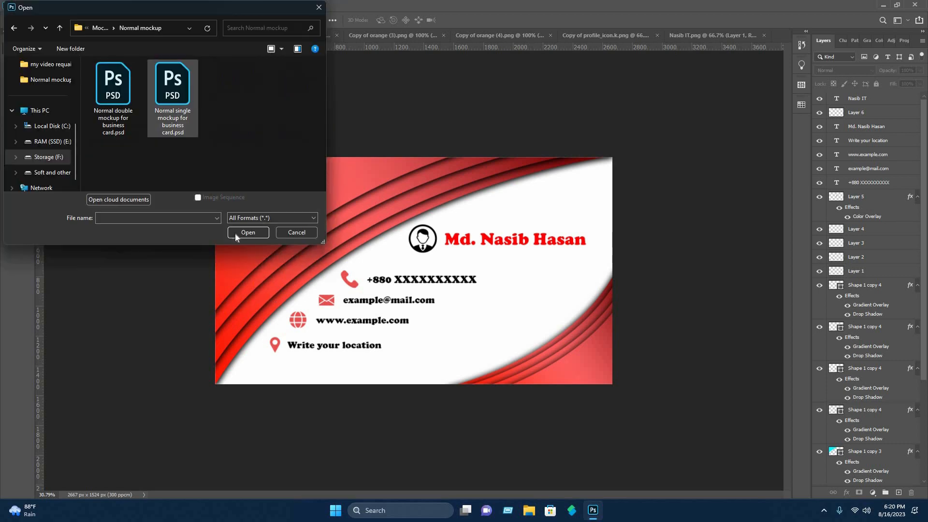
{"action": "left_click", "coordinate": [247, 233]}
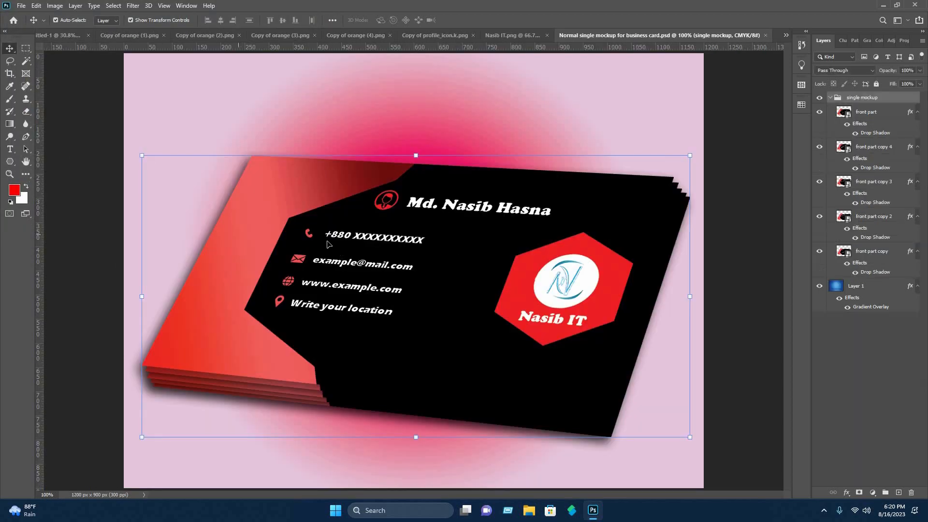
Open the front part smart object and delete all its design layers, keeping the locked background.
{"action": "double_click", "coordinate": [844, 113]}
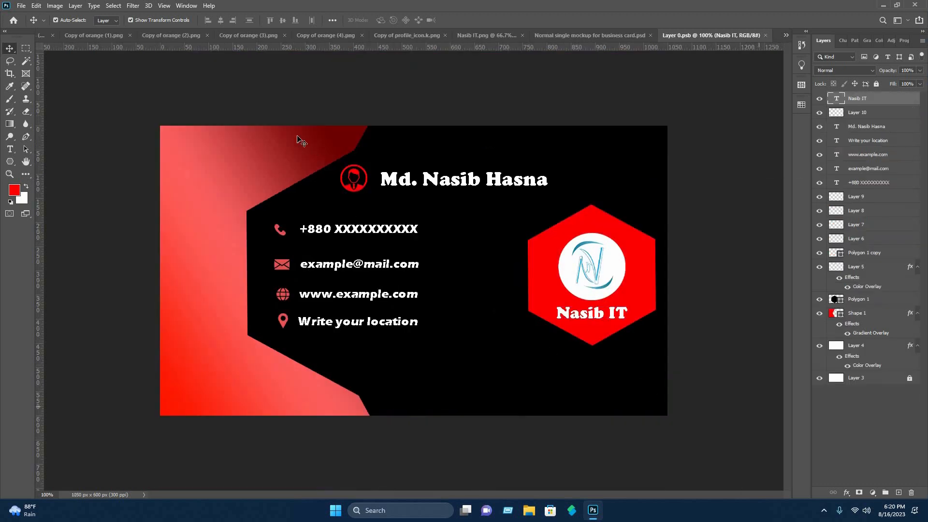
{"action": "key", "text": "ctrl+alt+a"}
{"action": "key", "text": "Delete"}
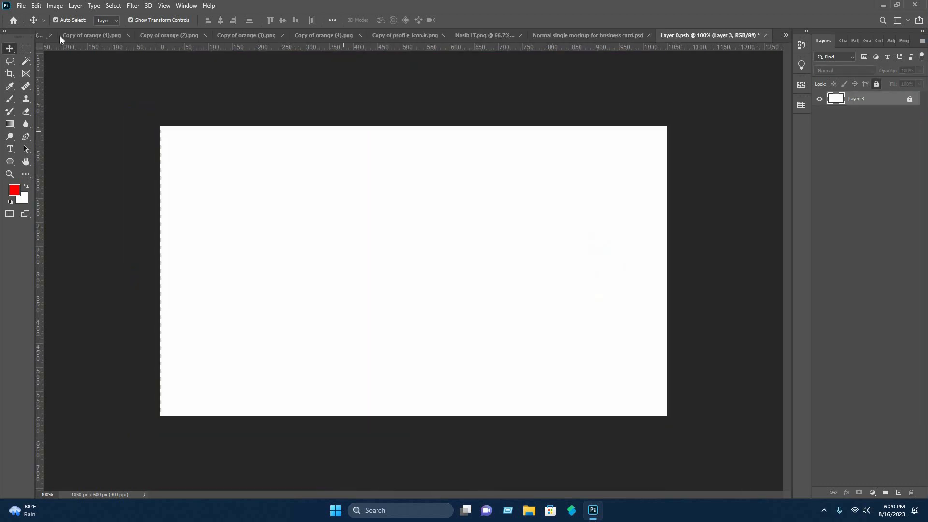
Select all layers of the card design and drag them into the smart object document.
{"action": "left_click", "coordinate": [42, 38]}
{"action": "key", "text": "ctrl+alt+a"}
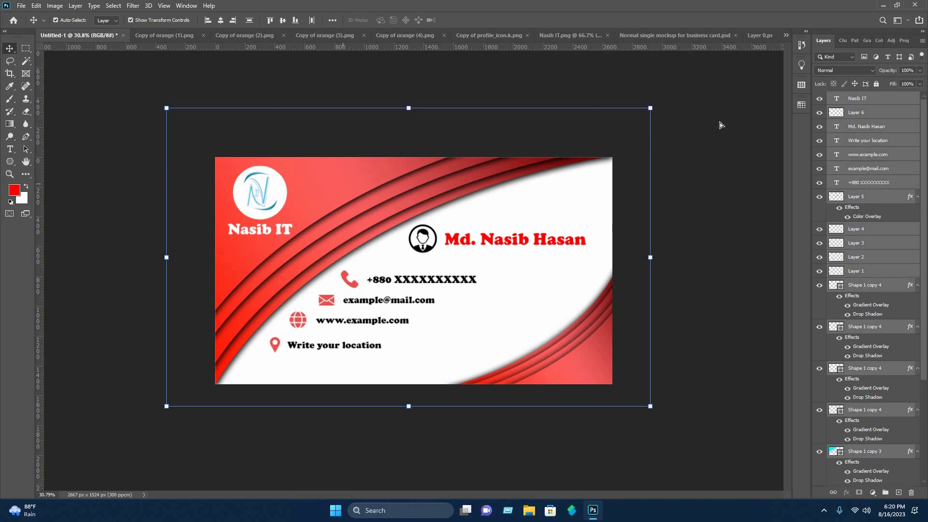
{"action": "left_click_drag", "start_coordinate": [339, 180], "coordinate": [763, 37]}
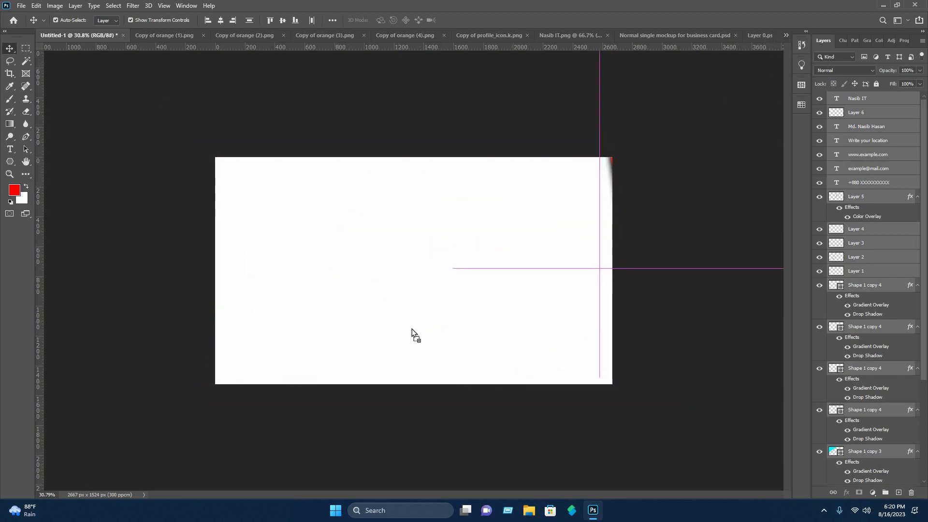
{"action": "left_click_drag", "start_coordinate": [412, 329], "coordinate": [429, 326]}
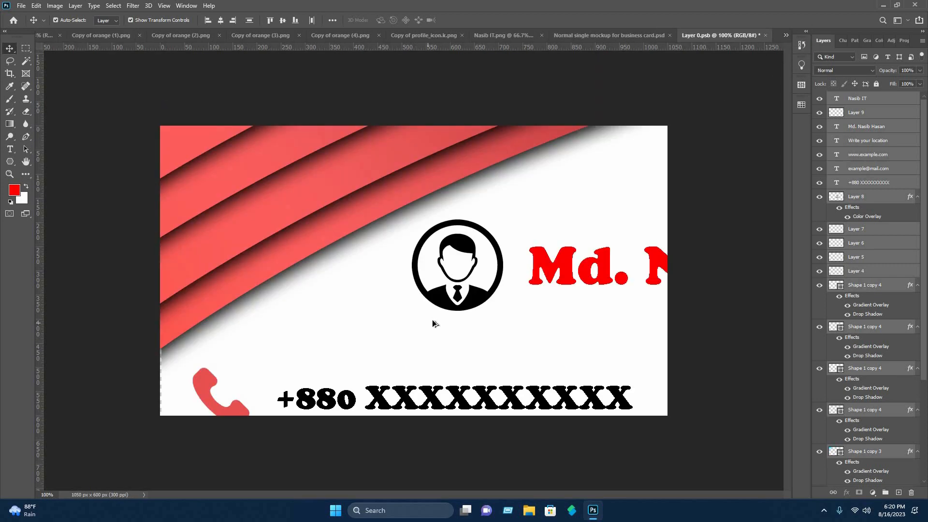
Scale and position the card design to fill the smart object canvas.
{"action": "key", "text": "ctrl+t"}
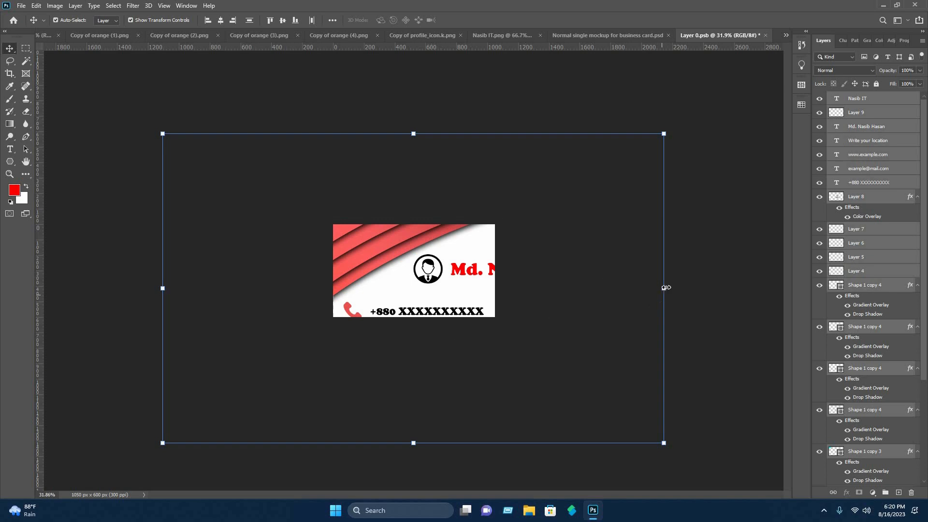
{"action": "left_click_drag", "start_coordinate": [548, 296], "coordinate": [371, 292]}
{"action": "left_click_drag", "start_coordinate": [249, 269], "coordinate": [399, 258]}
{"action": "scroll", "coordinate": [407, 271], "scroll_direction": "up", "scroll_amount": 9}
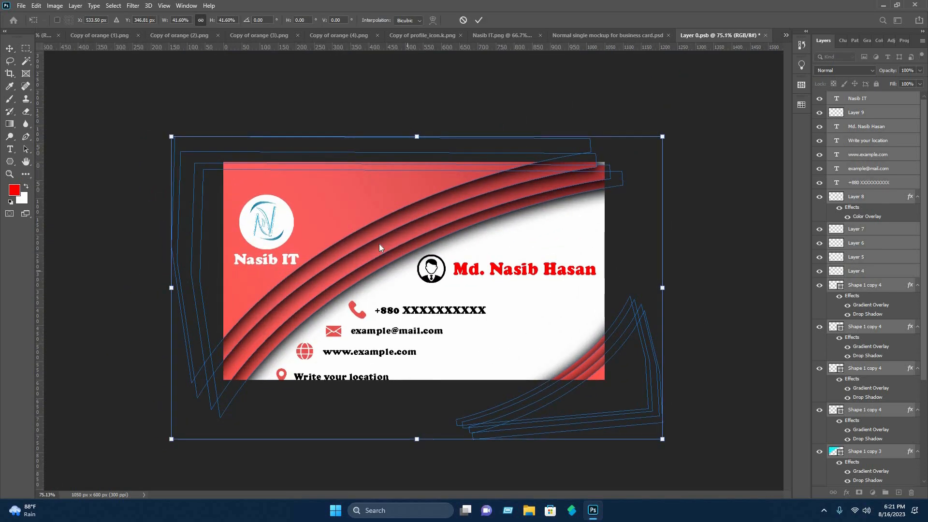
{"action": "left_click_drag", "start_coordinate": [362, 223], "coordinate": [391, 208]}
{"action": "left_click_drag", "start_coordinate": [693, 271], "coordinate": [663, 272]}
{"action": "left_click_drag", "start_coordinate": [461, 184], "coordinate": [440, 214]}
{"action": "left_click_drag", "start_coordinate": [355, 203], "coordinate": [382, 204]}
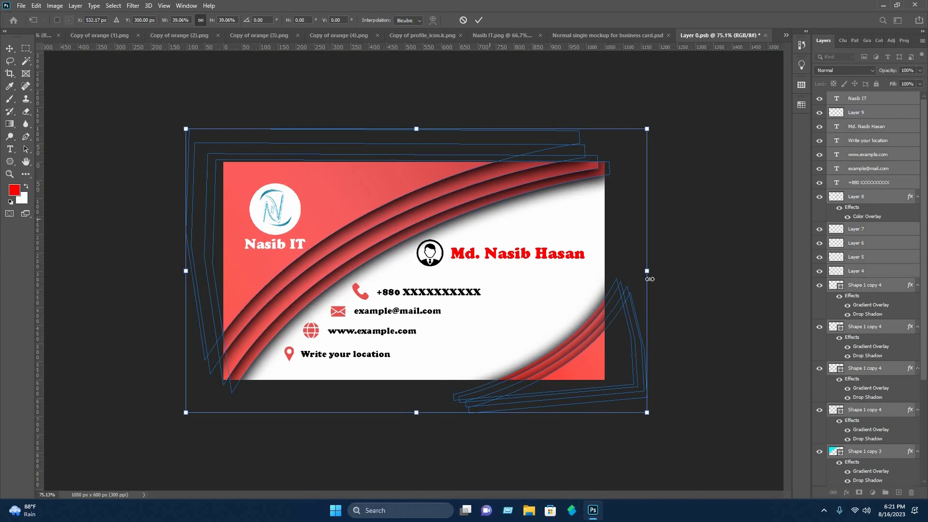
{"action": "mouse_move", "coordinate": [648, 271]}
{"action": "left_mouse_down"}
{"action": "mouse_move", "coordinate": [665, 271]}
{"action": "mouse_move", "coordinate": [606, 274]}
{"action": "mouse_move", "coordinate": [663, 272]}
{"action": "left_mouse_up"}
{"action": "left_click_drag", "start_coordinate": [587, 218], "coordinate": [585, 217]}
{"action": "key", "text": "Return"}
{"action": "left_click", "coordinate": [549, 195]}
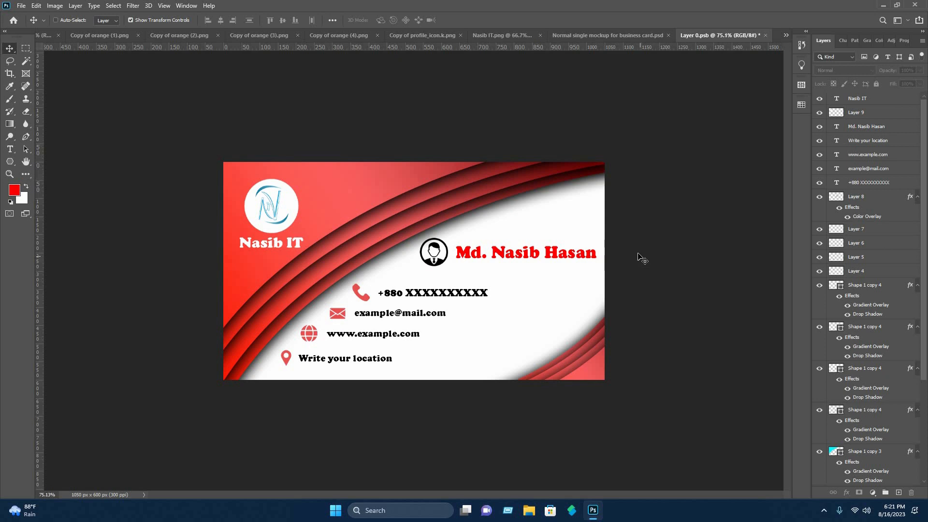
Save the smart object and return to the mockup document.
{"action": "key", "text": "ctrl+s"}
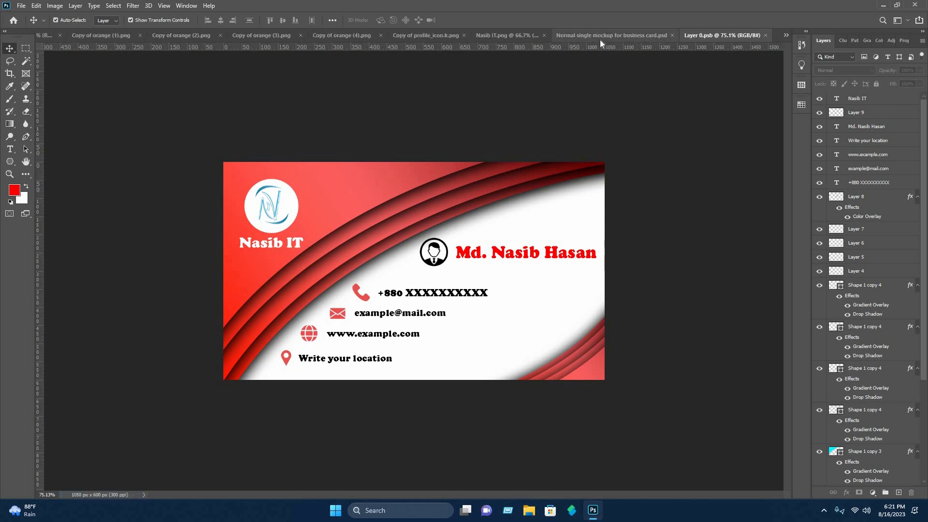
{"action": "left_click", "coordinate": [600, 39]}
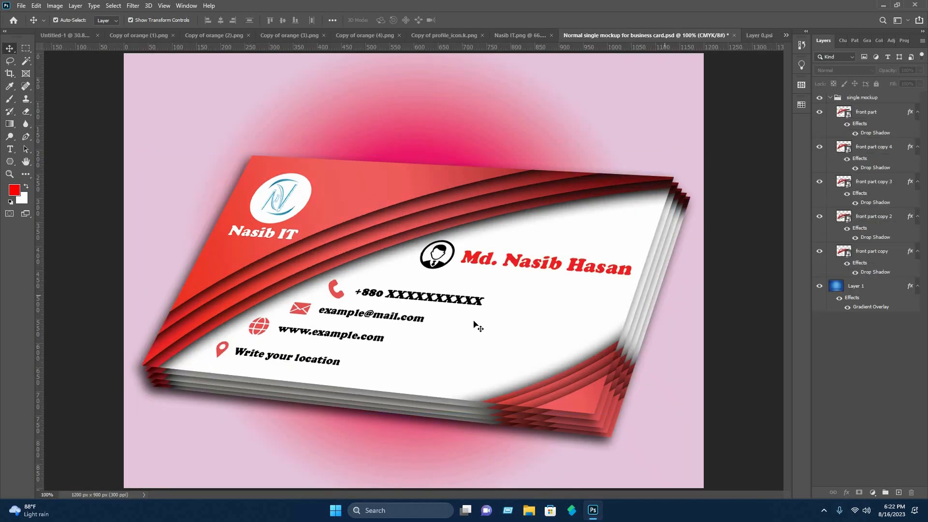